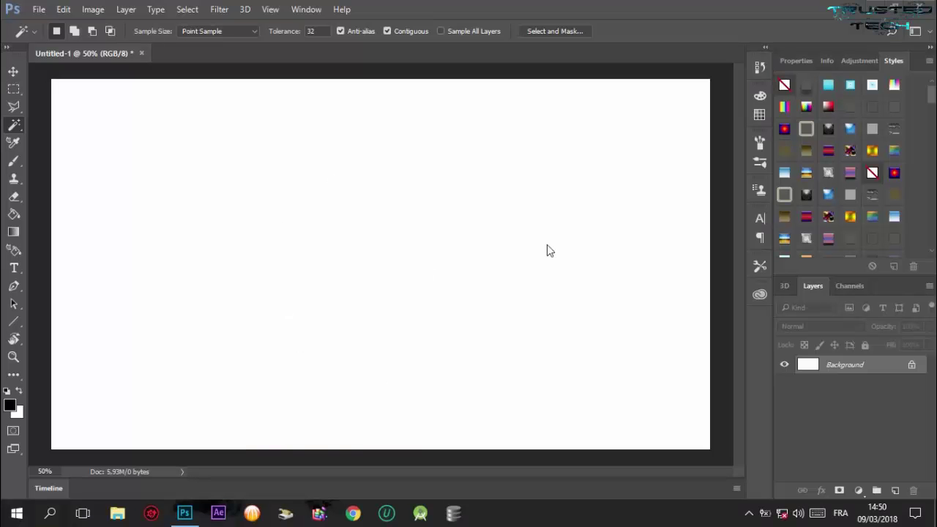
# - Add a Gradient fill layer using the black-to-white preset
pyautogui.click(862, 492)
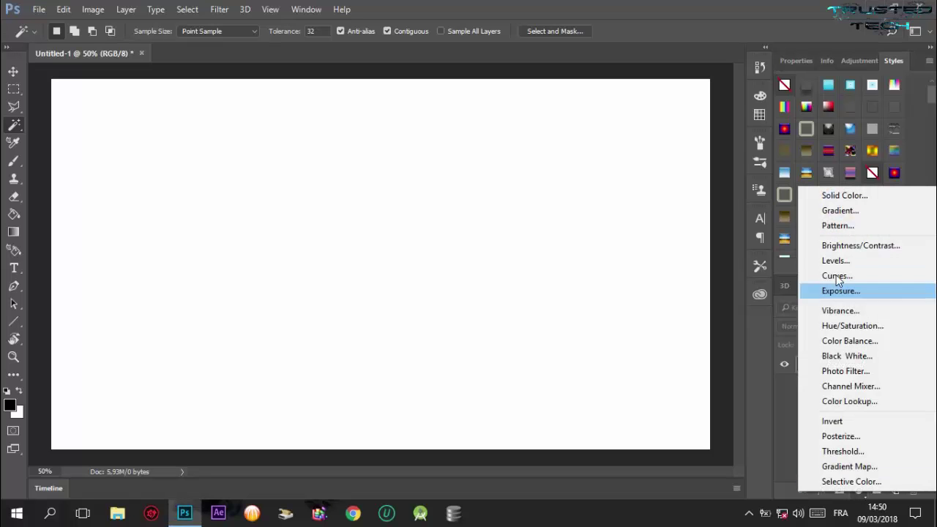
pyautogui.click(844, 209)
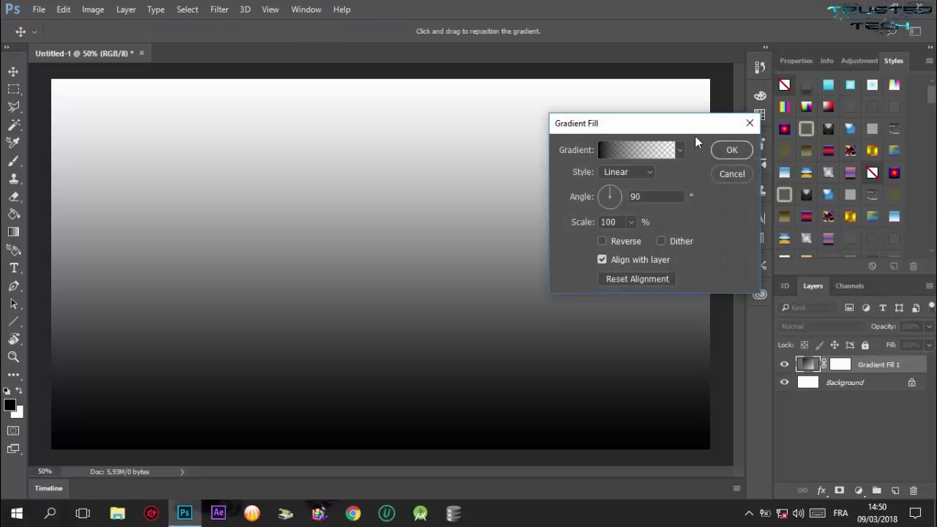
pyautogui.click(680, 150)
pyautogui.click(615, 183)
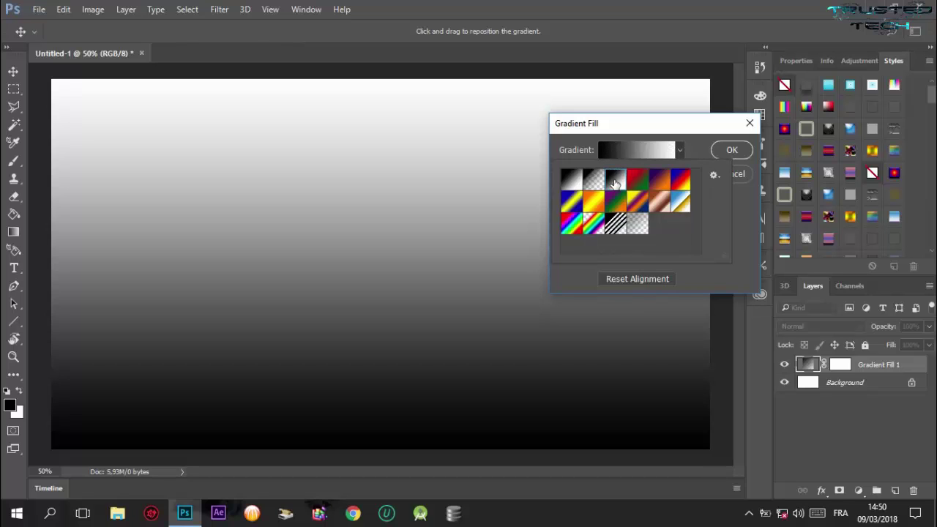
pyautogui.click(738, 232)
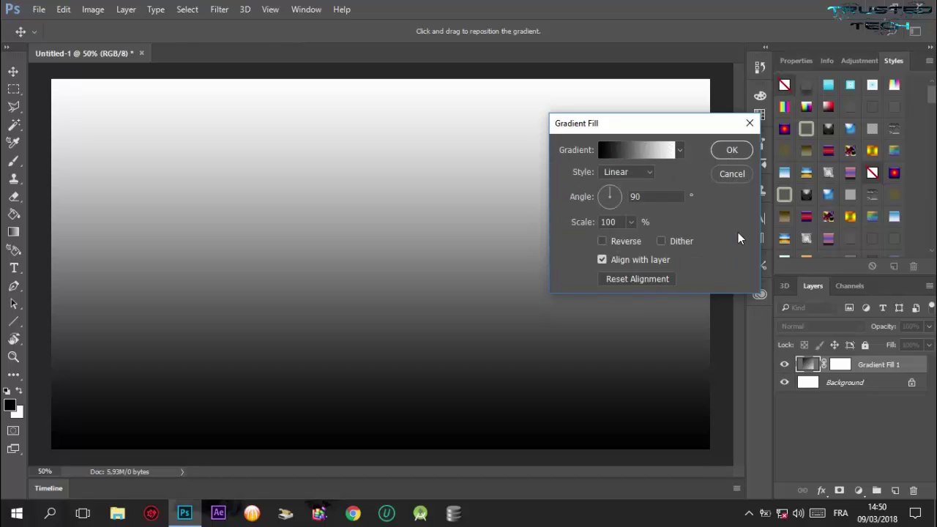
# - Set the gradient to angle 0, scale 250%, reversed and radial
pyautogui.doubleClick(650, 198)
pyautogui.write('0')
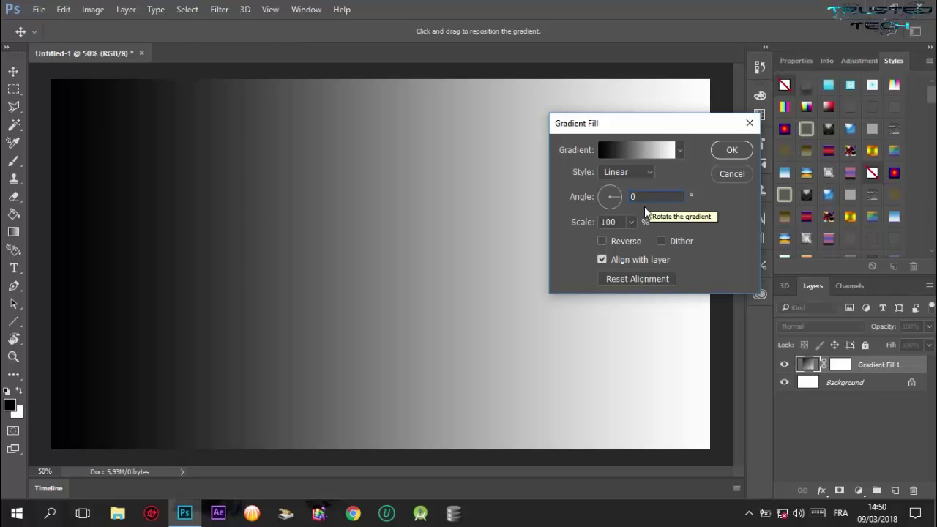
pyautogui.doubleClick(609, 222)
pyautogui.write('250')
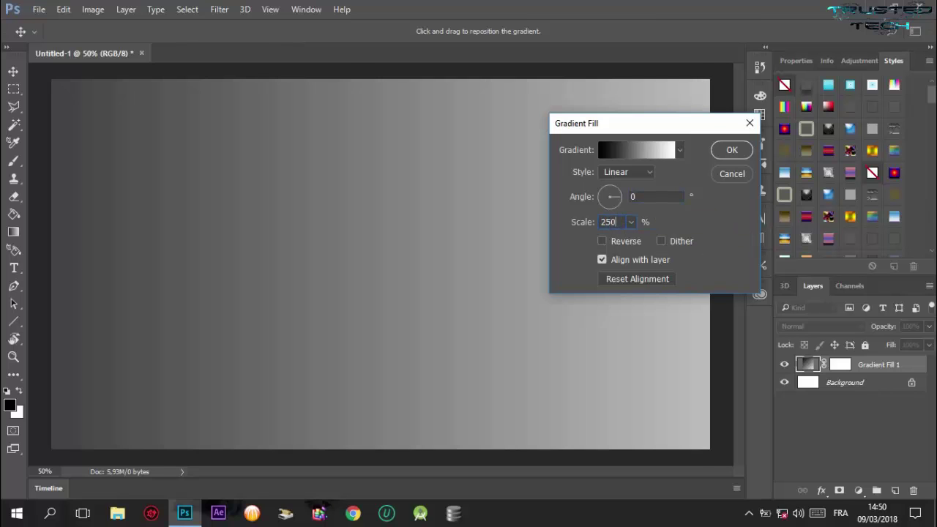
pyautogui.click(601, 241)
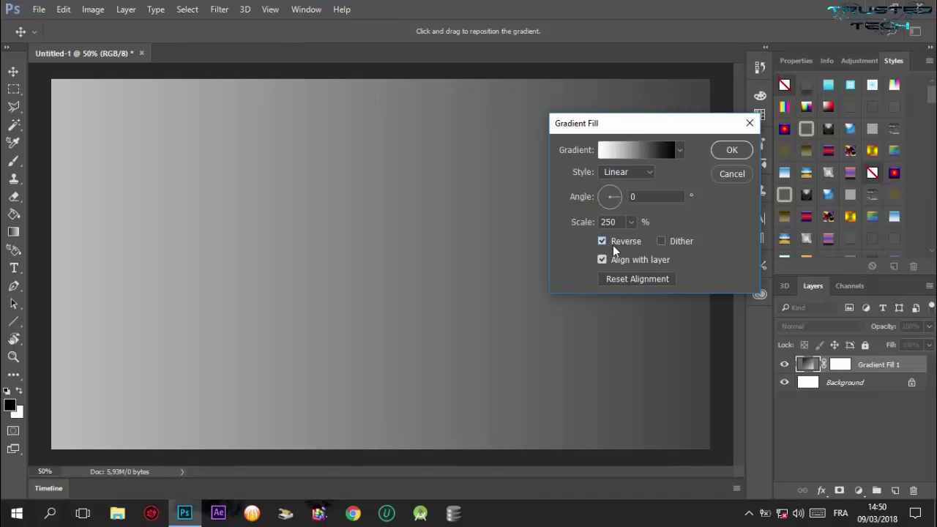
pyautogui.click(631, 173)
pyautogui.click(631, 194)
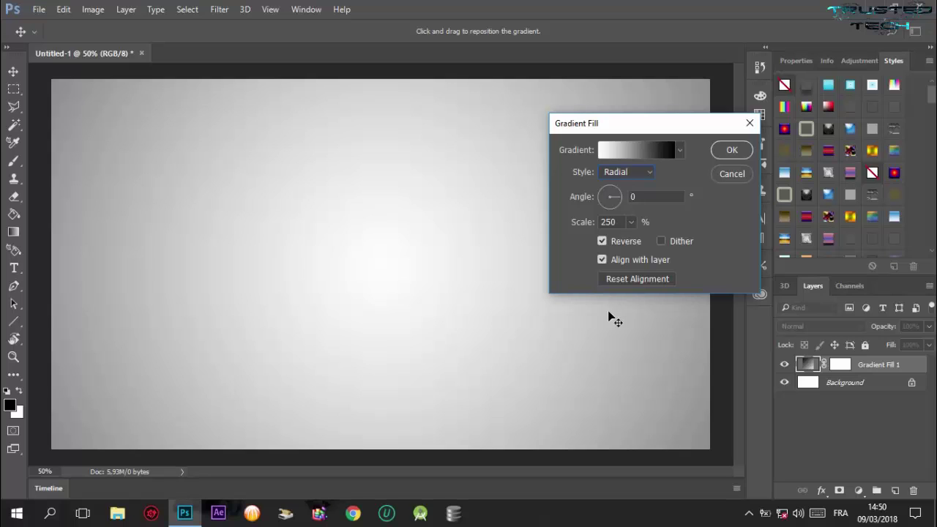
pyautogui.click(726, 148)
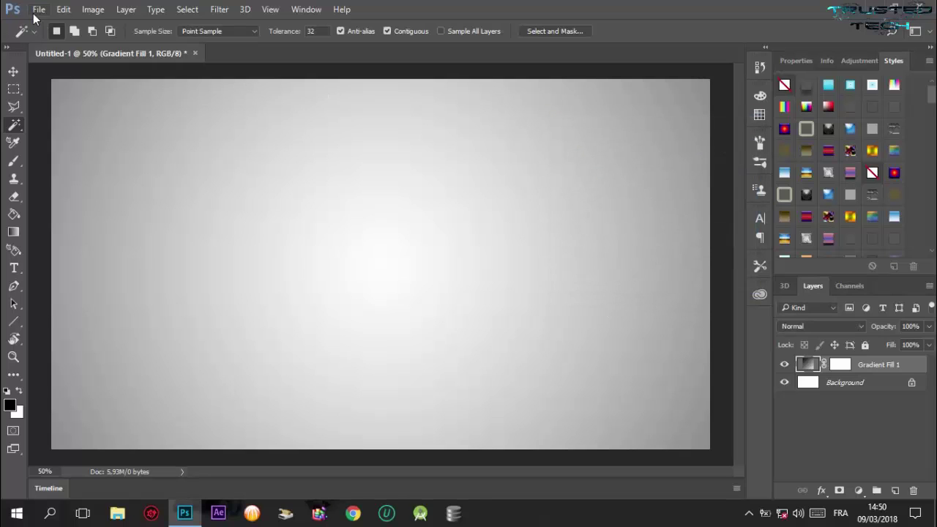
# - Place the face portrait as an embedded layer, centred at 31.30% scale
pyautogui.click(35, 14)
pyautogui.click(79, 263)
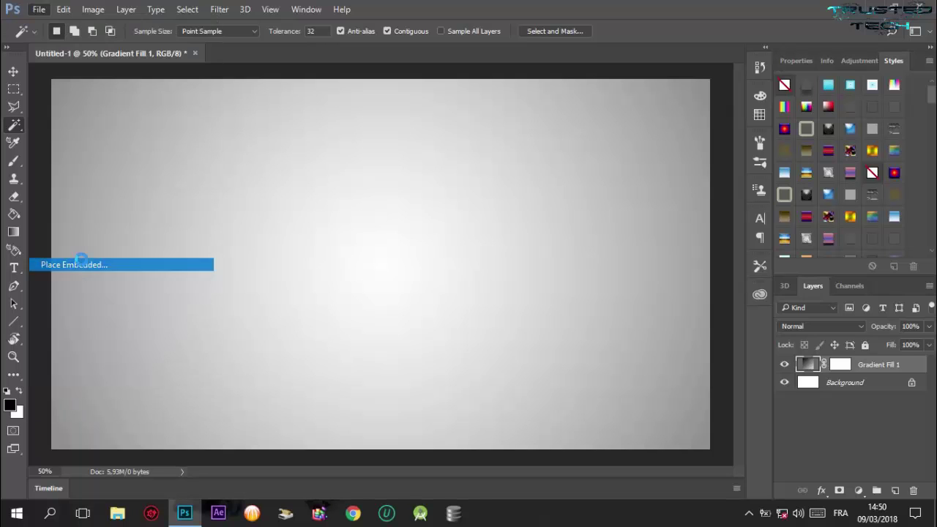
pyautogui.click(236, 207)
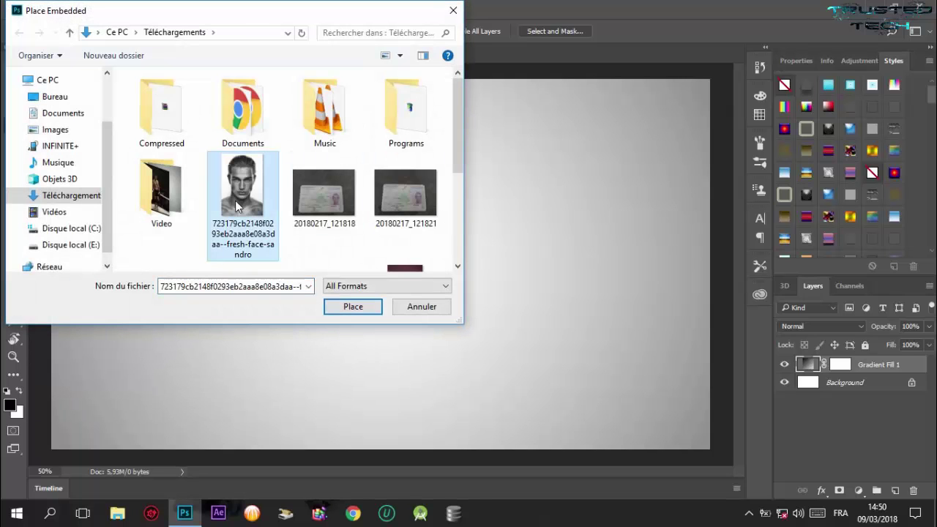
pyautogui.doubleClick(236, 207)
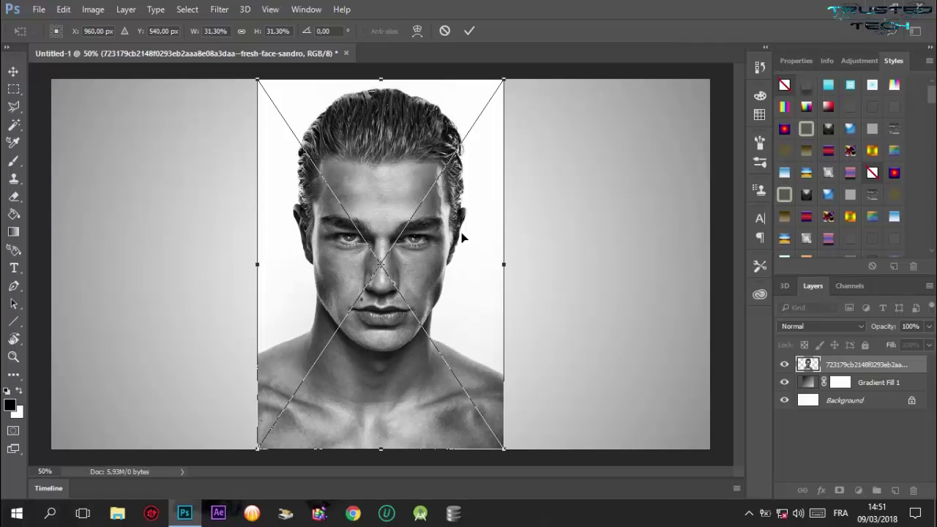
pyautogui.click(468, 34)
pyautogui.press('w')
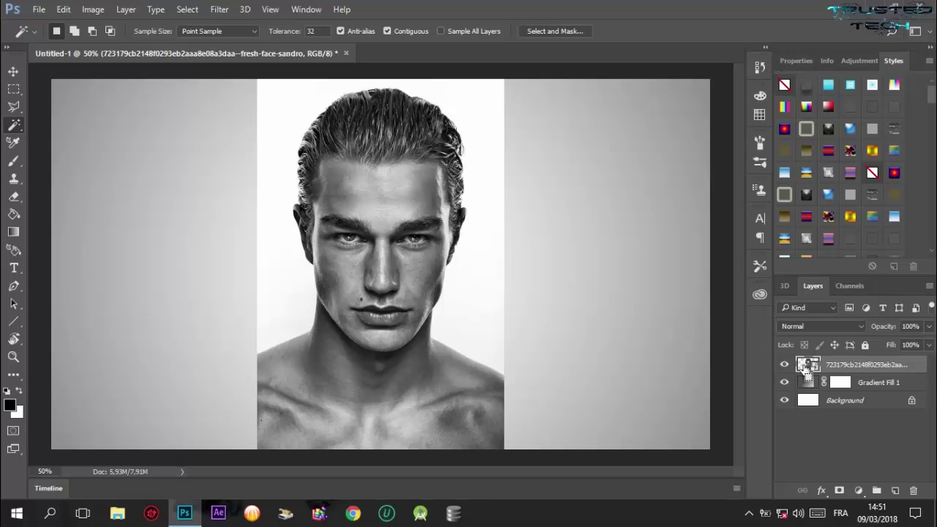
# - Rasterize the portrait layer and clear the leftover selection
pyautogui.keyDown('ctrl'); pyautogui.click(806, 366); pyautogui.keyUp('ctrl')
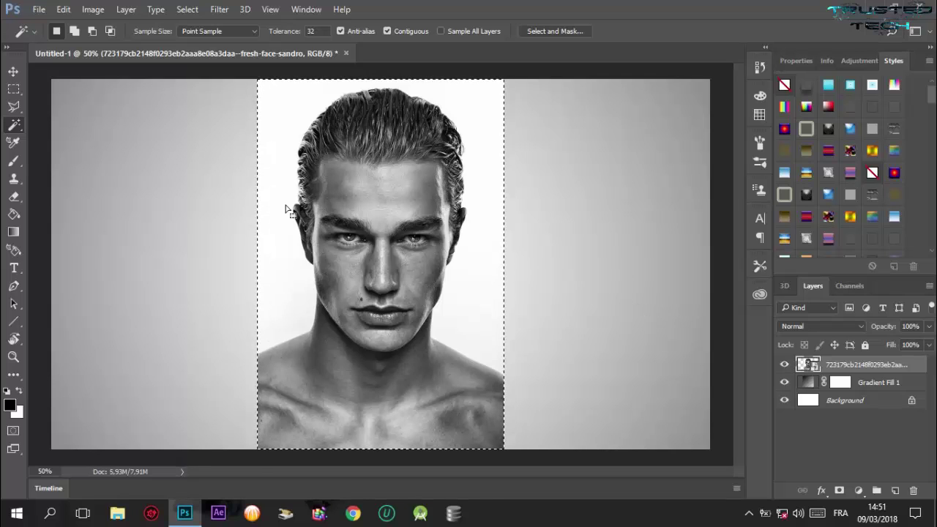
pyautogui.click(12, 143)
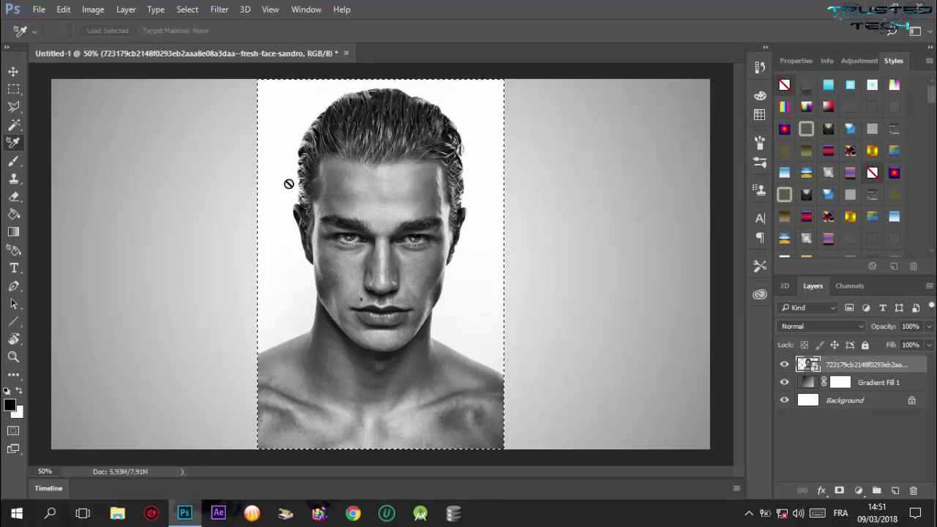
pyautogui.rightClick(836, 370)
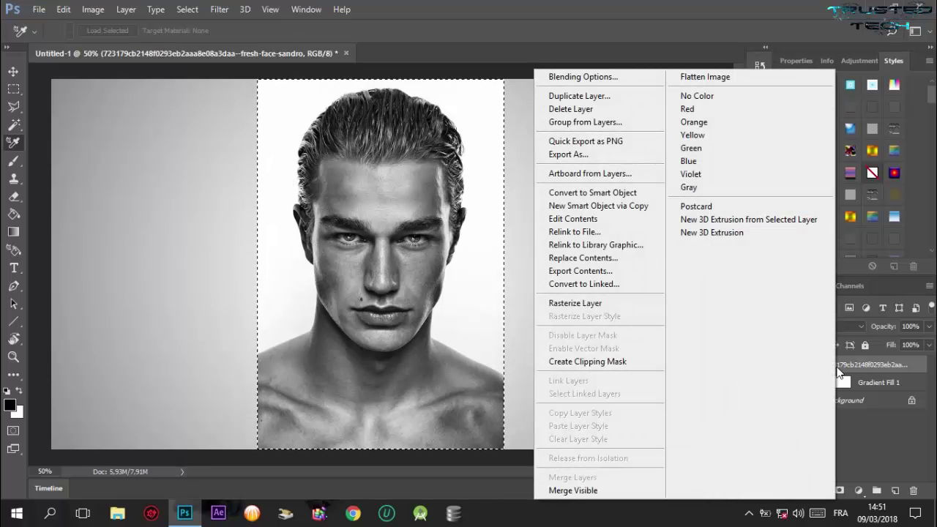
pyautogui.click(622, 304)
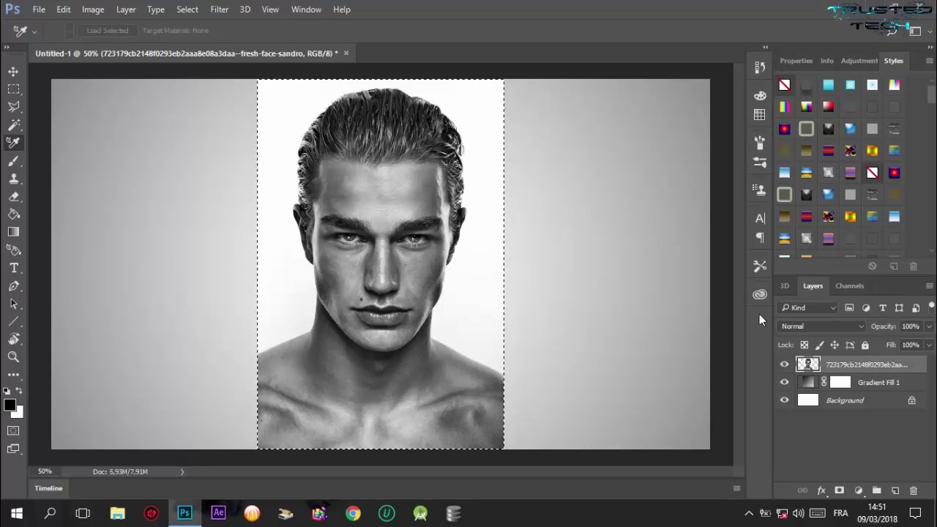
pyautogui.click(13, 88)
pyautogui.click(143, 148)
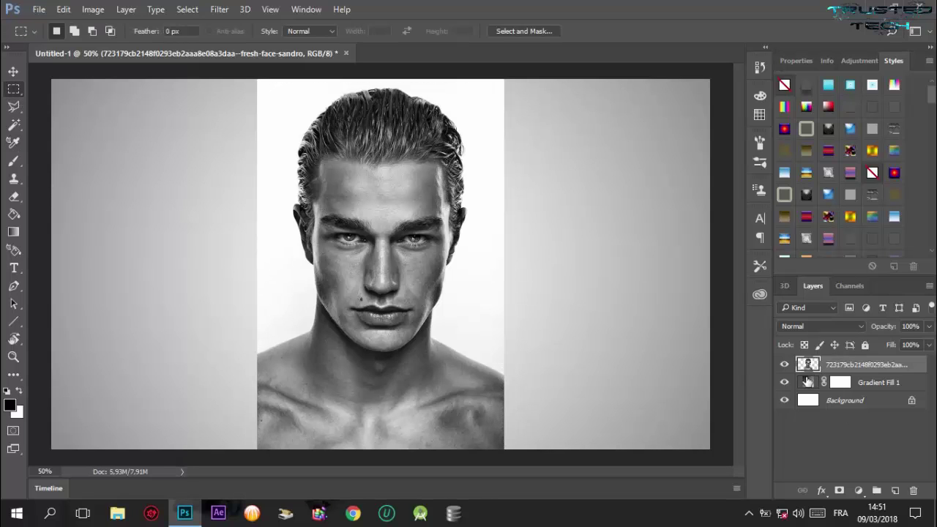
pyautogui.rightClick(823, 371)
pyautogui.click(823, 371)
# - Magic Wand the white backdrop, invert the selection, and add it as a layer mask
pyautogui.click(13, 126)
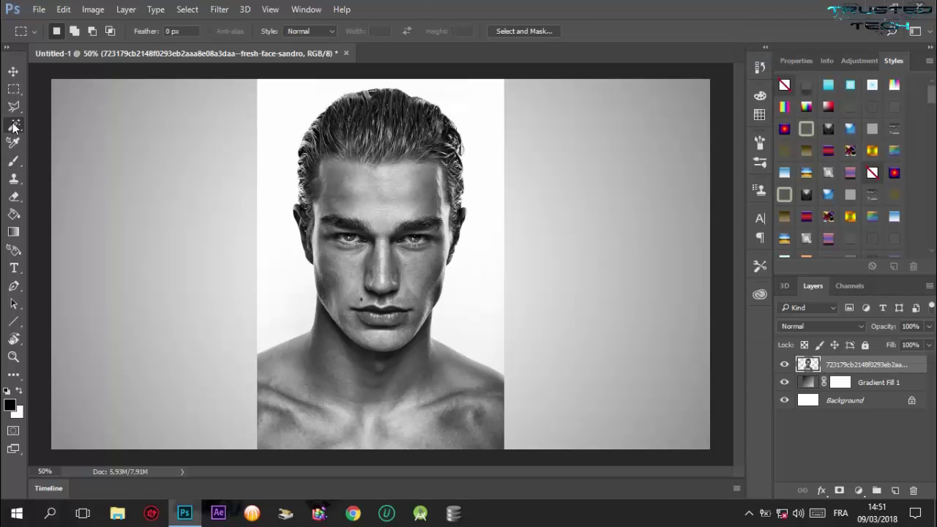
pyautogui.click(289, 181)
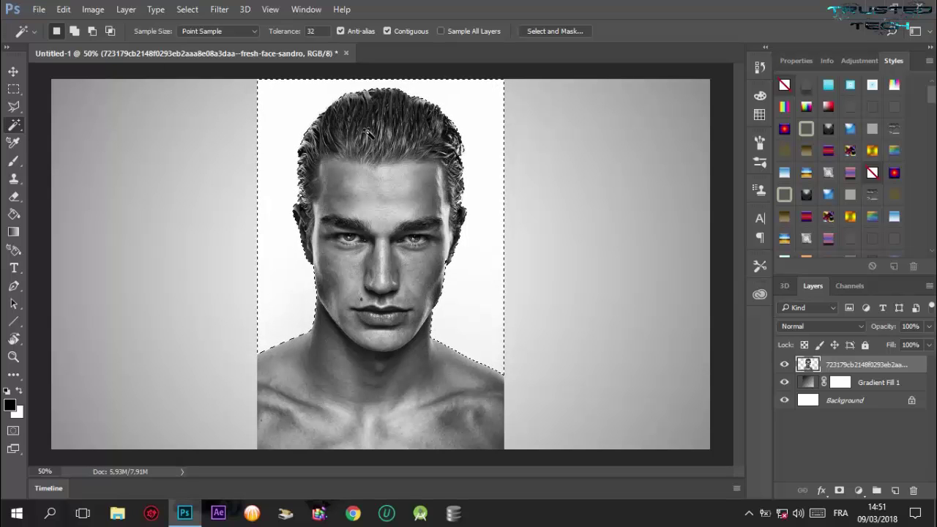
pyautogui.click(189, 10)
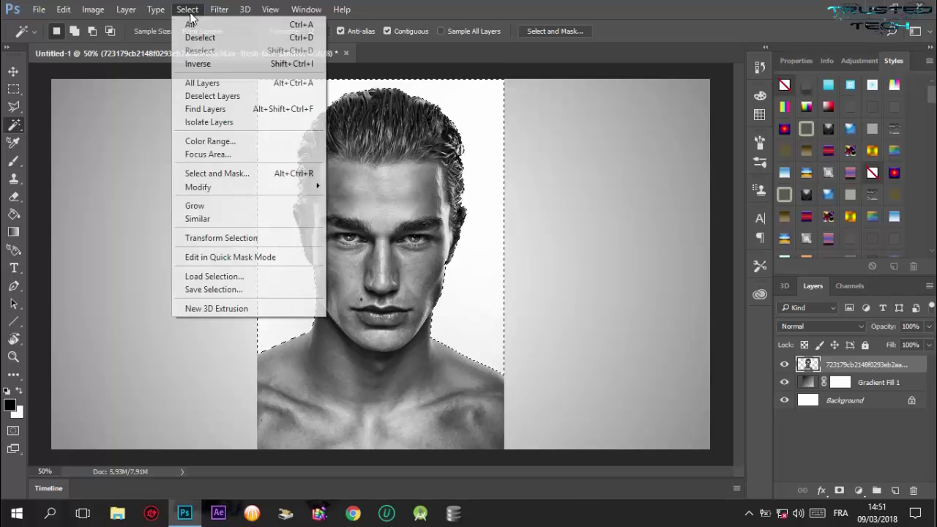
pyautogui.click(198, 64)
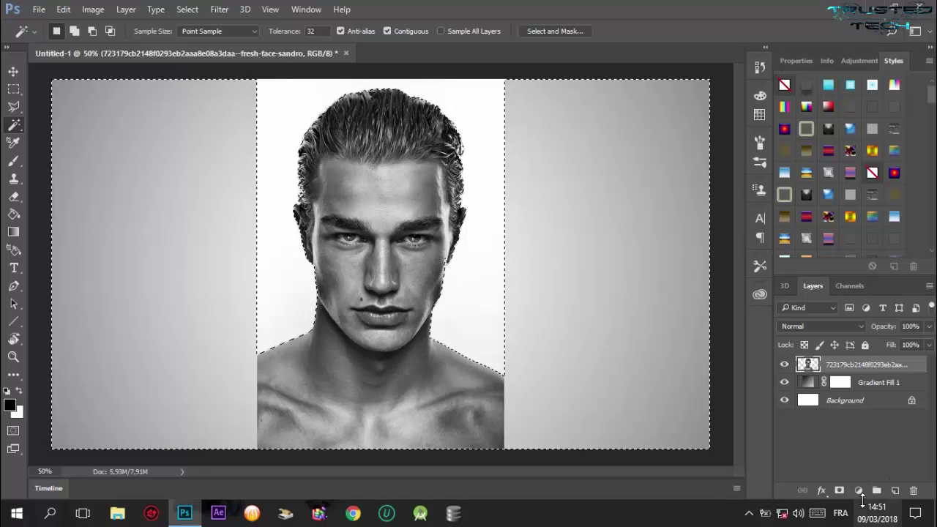
pyautogui.click(840, 491)
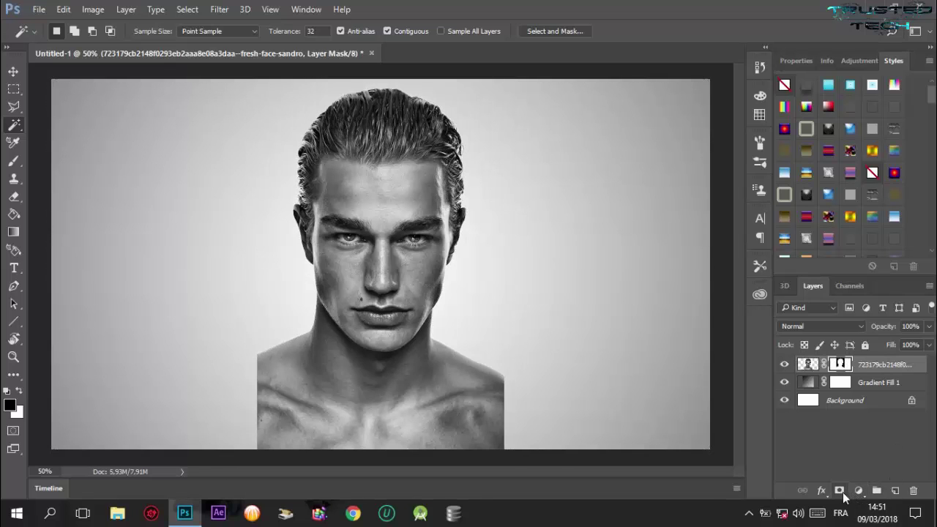
# - Check the portrait's layer-mask menu, then switch to the Gradient tool
pyautogui.rightClick(848, 368)
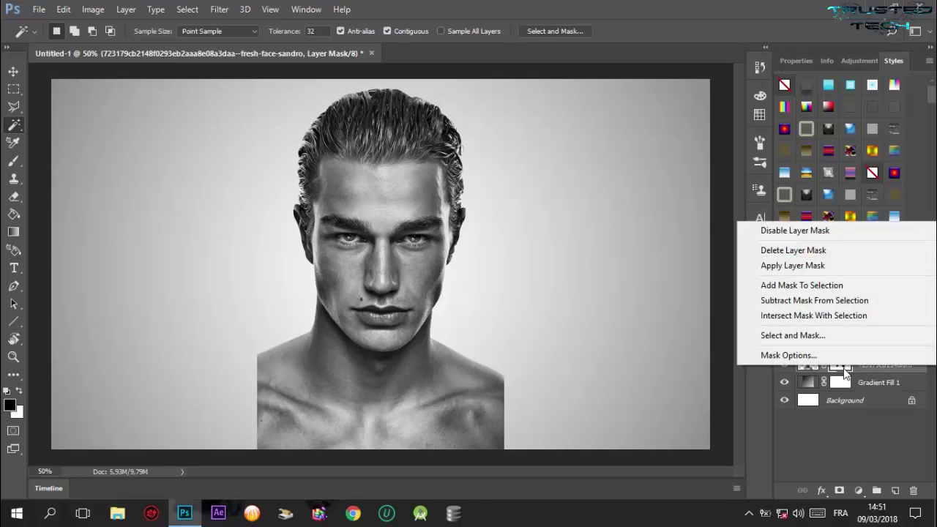
pyautogui.click(843, 370)
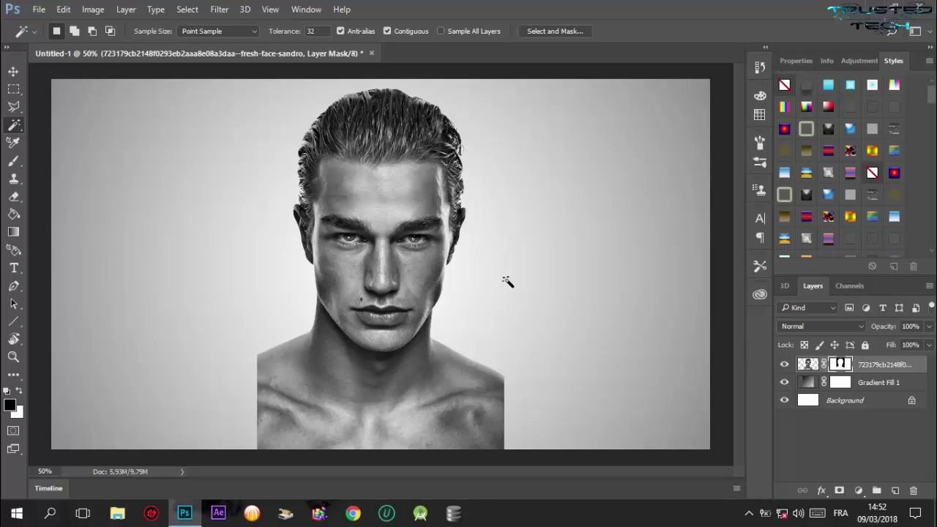
pyautogui.click(15, 232)
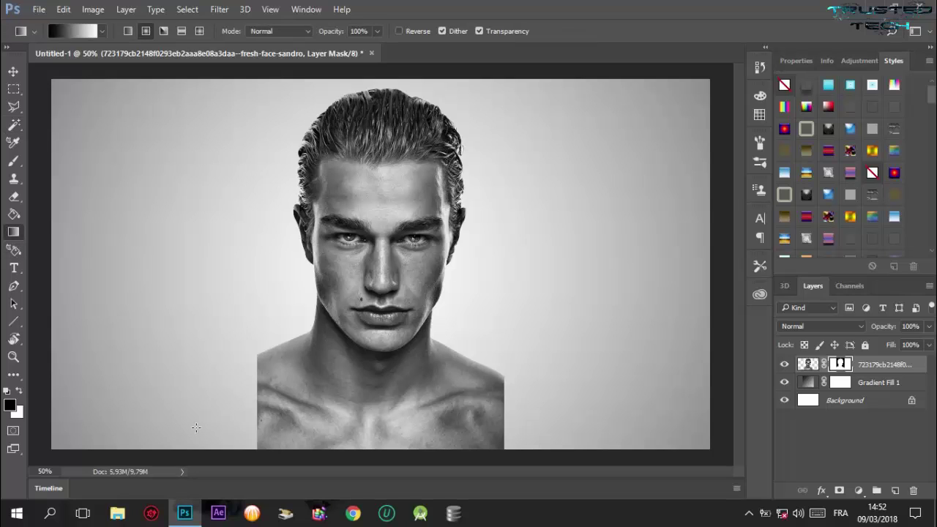
# - With a fade-to-transparent gradient, fade the left shoulder and lower edge on the mask
pyautogui.click(104, 31)
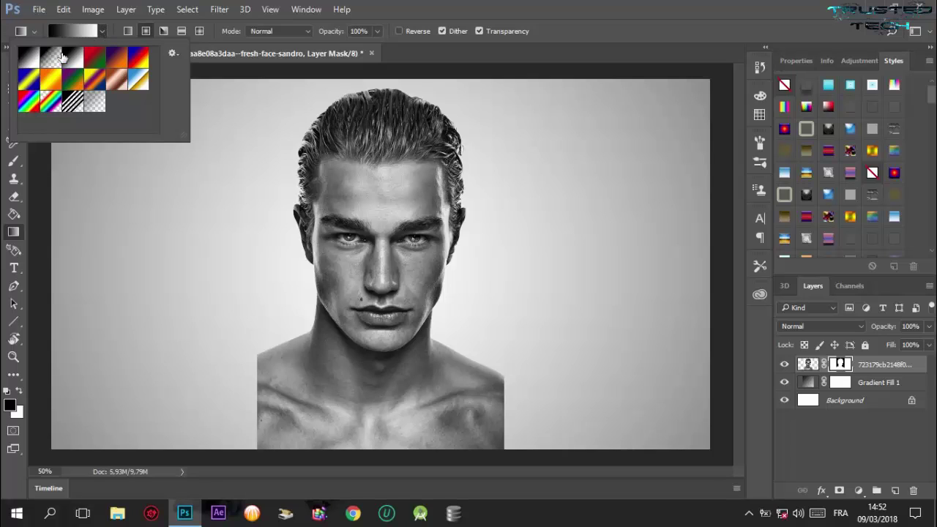
pyautogui.click(94, 103)
pyautogui.click(205, 424)
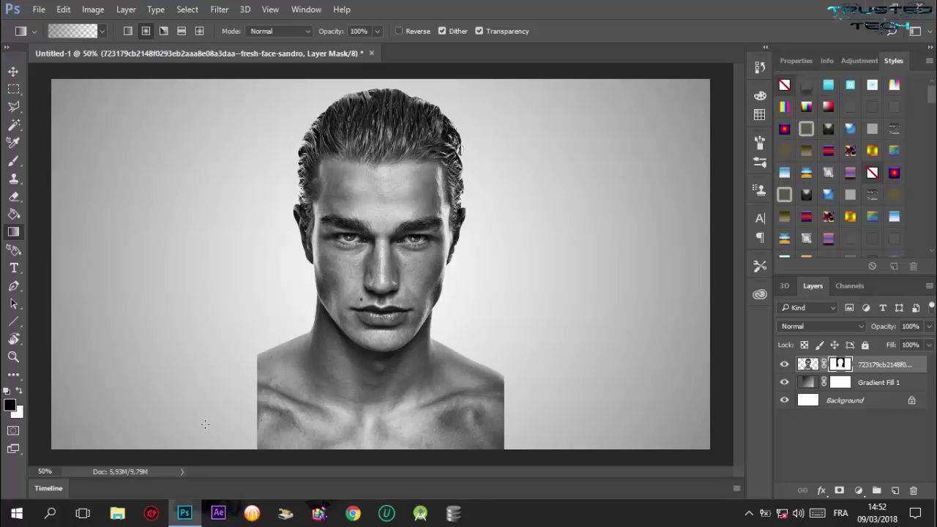
pyautogui.moveTo(205, 424)
pyautogui.mouseDown()
pyautogui.moveTo(209, 410)
pyautogui.moveTo(297, 429)
pyautogui.mouseUp()
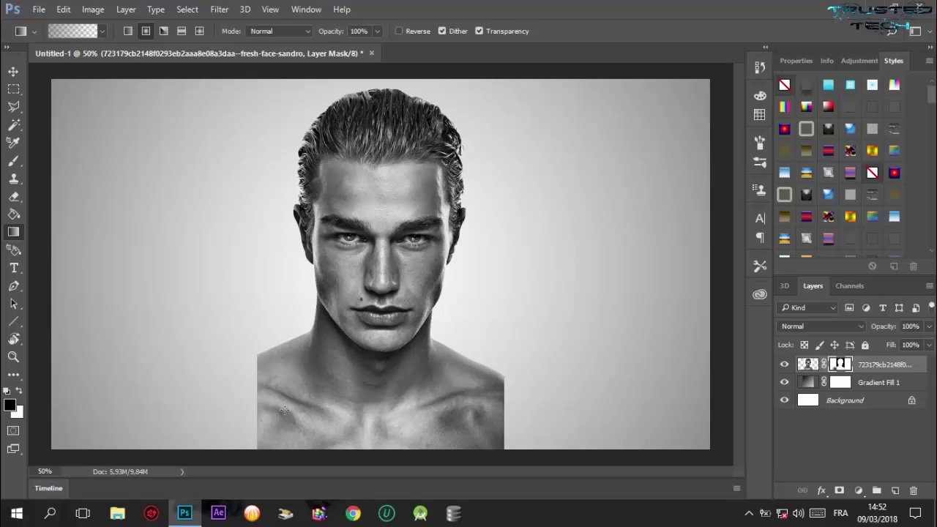
pyautogui.moveTo(236, 406); pyautogui.dragTo(271, 395)
pyautogui.moveTo(224, 378); pyautogui.dragTo(264, 367)
pyautogui.moveTo(218, 342); pyautogui.dragTo(290, 331)
pyautogui.moveTo(230, 336); pyautogui.dragTo(265, 311)
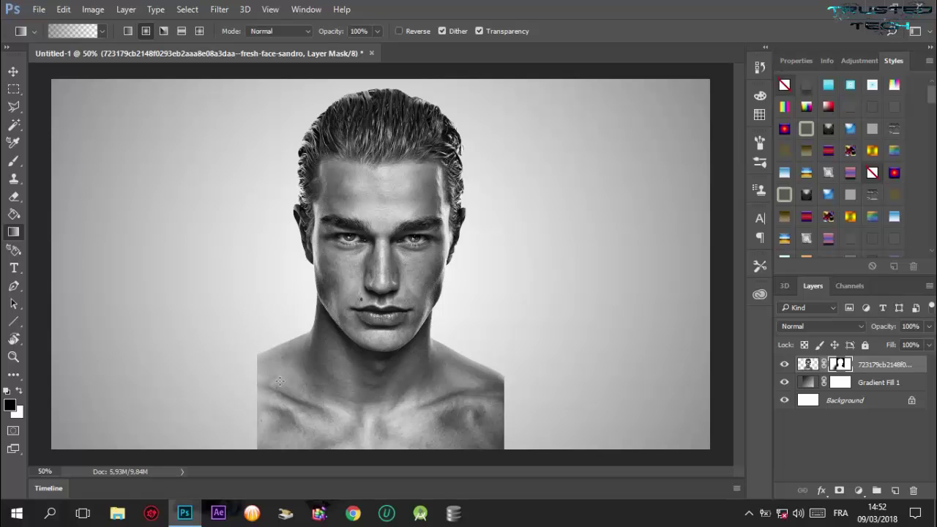
pyautogui.moveTo(220, 372)
pyautogui.mouseDown()
pyautogui.moveTo(257, 356)
pyautogui.moveTo(288, 358)
pyautogui.mouseUp()
pyautogui.moveTo(224, 361); pyautogui.dragTo(290, 365)
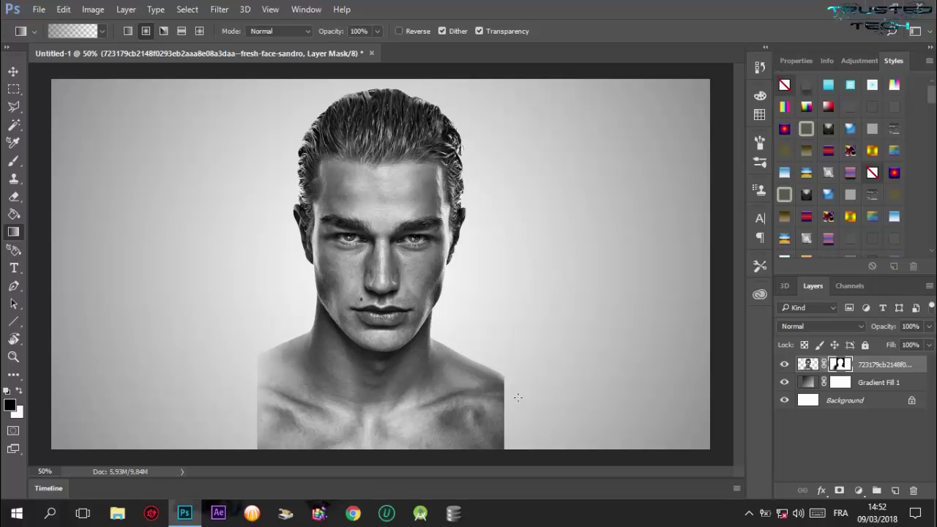
# - Fade the right shoulder edge into the grey background on the mask
pyautogui.moveTo(462, 409); pyautogui.dragTo(523, 394)
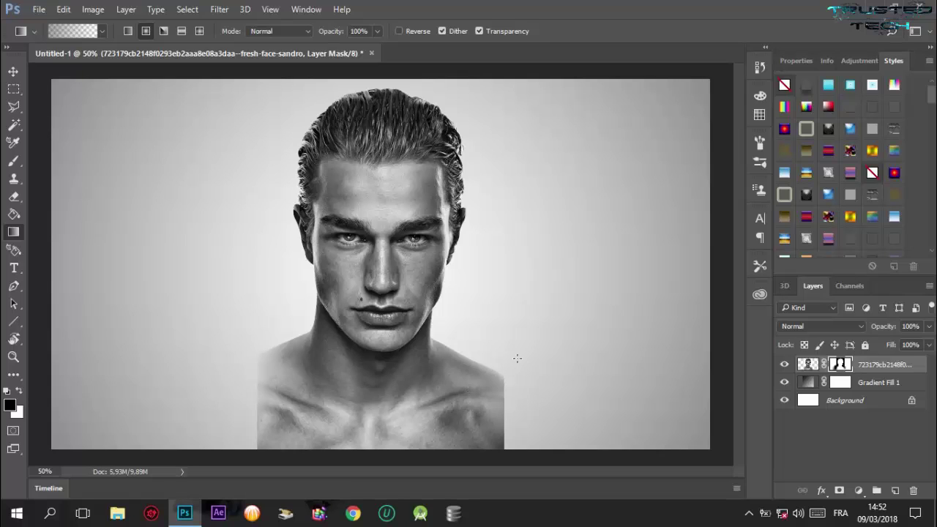
pyautogui.moveTo(515, 357); pyautogui.dragTo(463, 402)
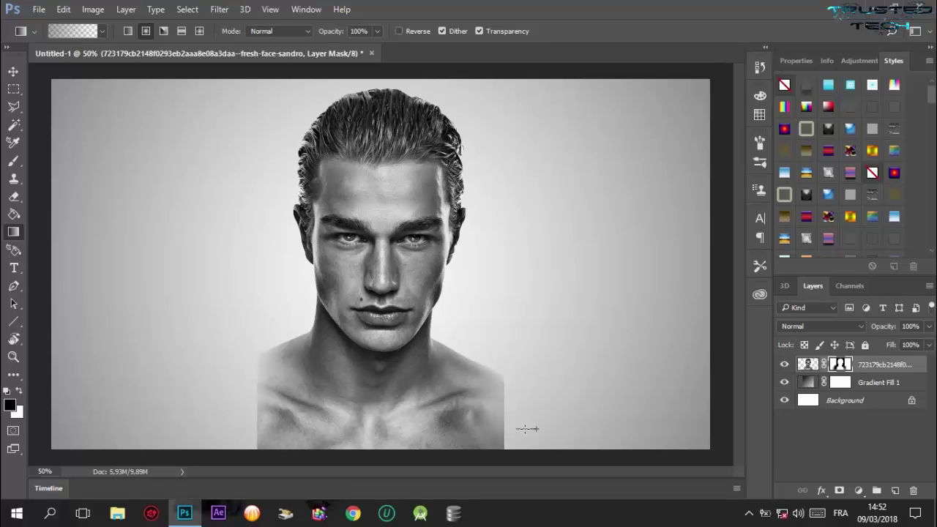
pyautogui.moveTo(539, 429)
pyautogui.mouseDown()
pyautogui.moveTo(479, 438)
pyautogui.moveTo(508, 430)
pyautogui.mouseUp()
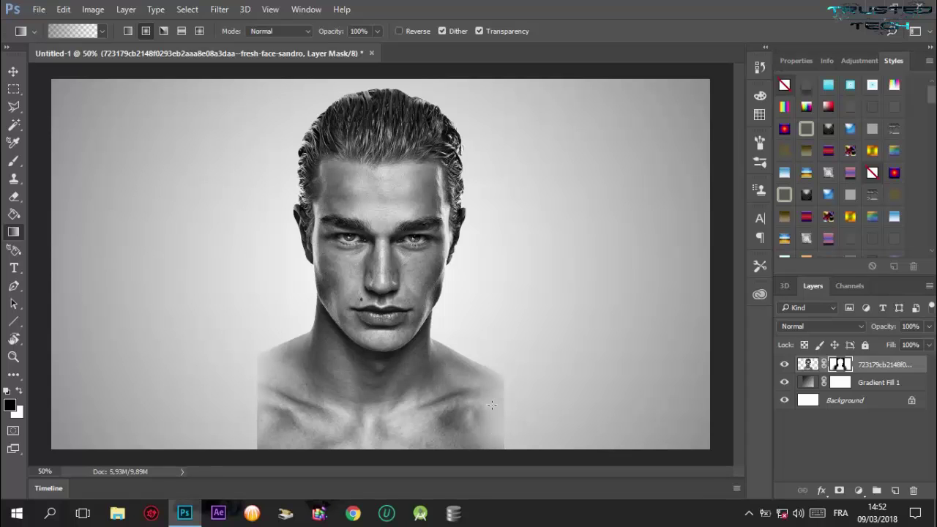
pyautogui.moveTo(508, 362); pyautogui.dragTo(490, 384)
pyautogui.moveTo(502, 432); pyautogui.dragTo(459, 433)
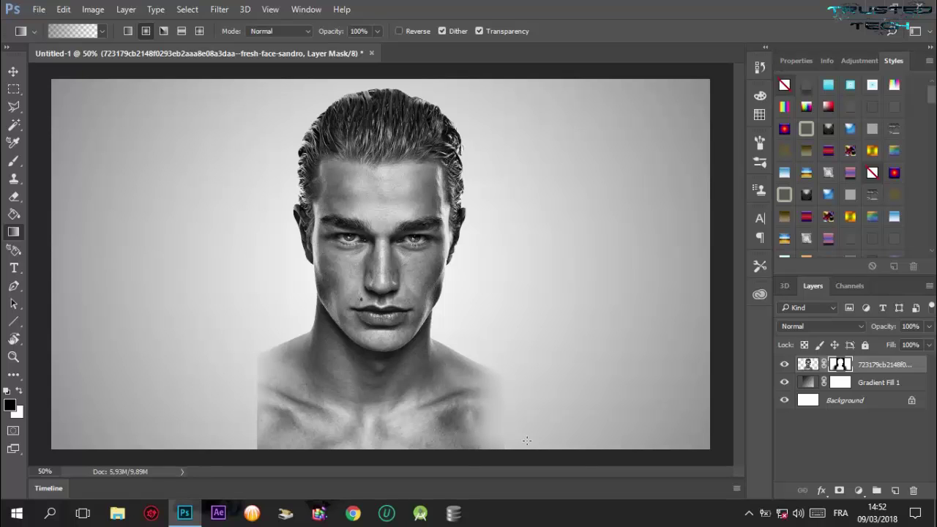
pyautogui.moveTo(514, 394); pyautogui.dragTo(487, 396)
# - Refine and soften the left shoulder fade on the mask
pyautogui.moveTo(247, 444); pyautogui.dragTo(252, 435)
pyautogui.moveTo(232, 439); pyautogui.dragTo(313, 424)
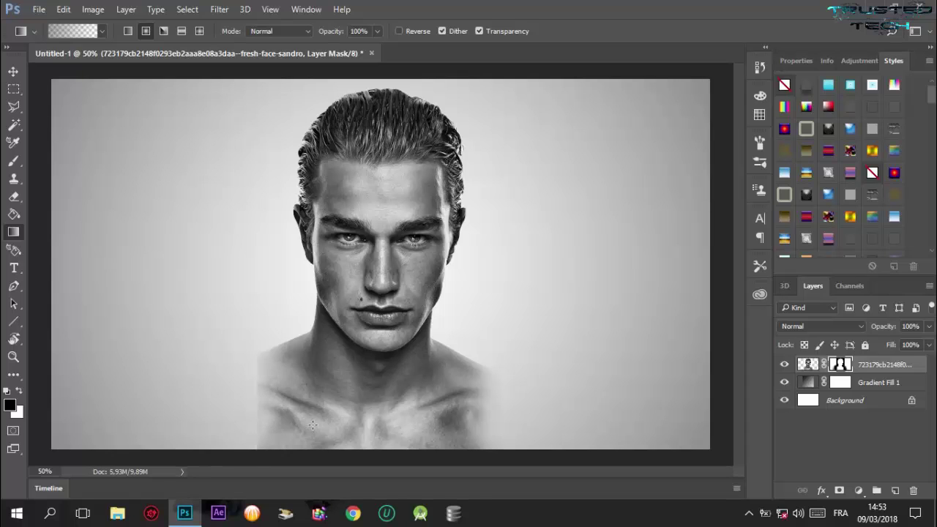
pyautogui.moveTo(228, 426); pyautogui.dragTo(297, 413)
pyautogui.moveTo(192, 429); pyautogui.dragTo(283, 406)
pyautogui.moveTo(228, 394)
pyautogui.mouseDown()
pyautogui.moveTo(273, 382)
pyautogui.moveTo(277, 350)
pyautogui.moveTo(292, 384)
pyautogui.moveTo(255, 444)
pyautogui.mouseUp()
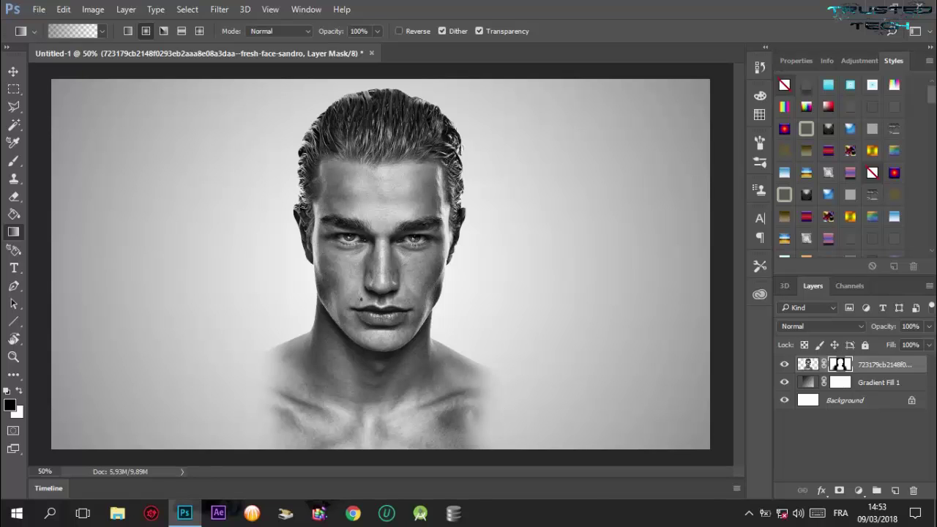
# - Apply the layer mask permanently to the portrait layer and open Image Adjustments
pyautogui.click(14, 72)
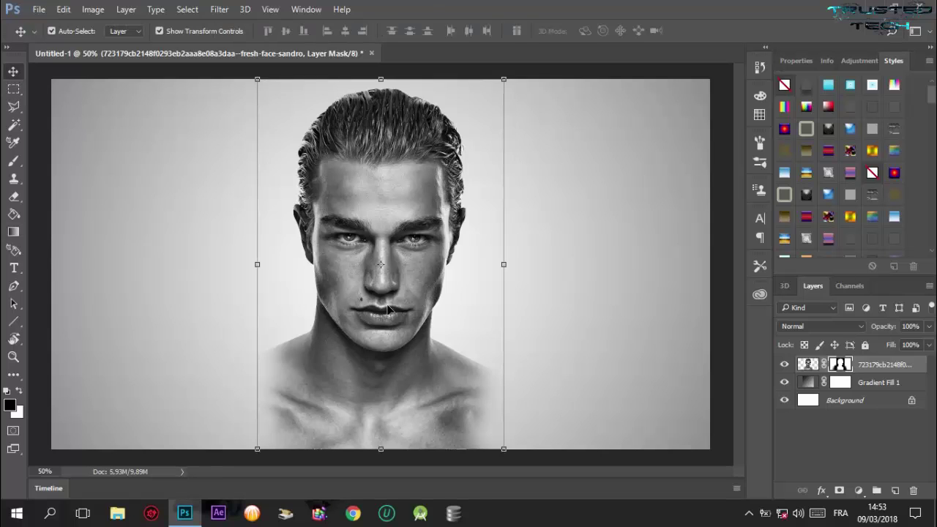
pyautogui.moveTo(390, 310); pyautogui.dragTo(393, 310)
pyautogui.rightClick(840, 368)
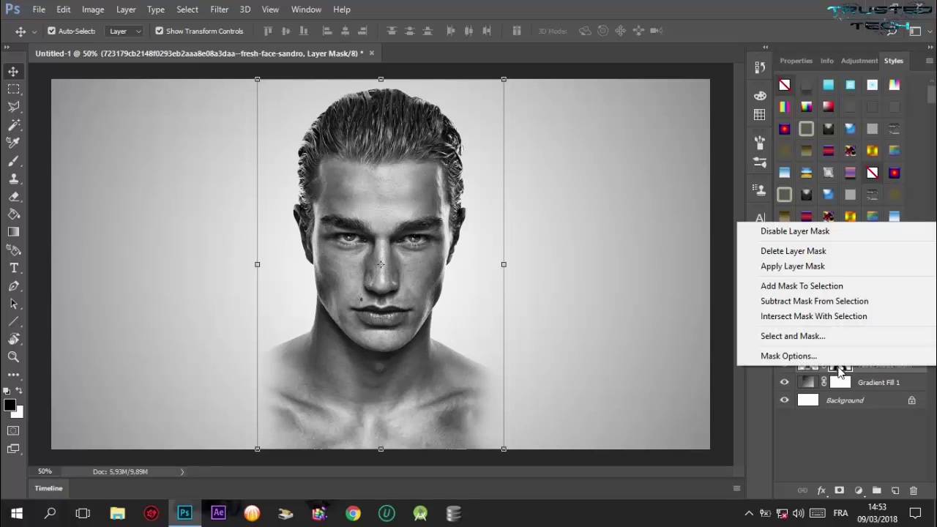
pyautogui.click(814, 269)
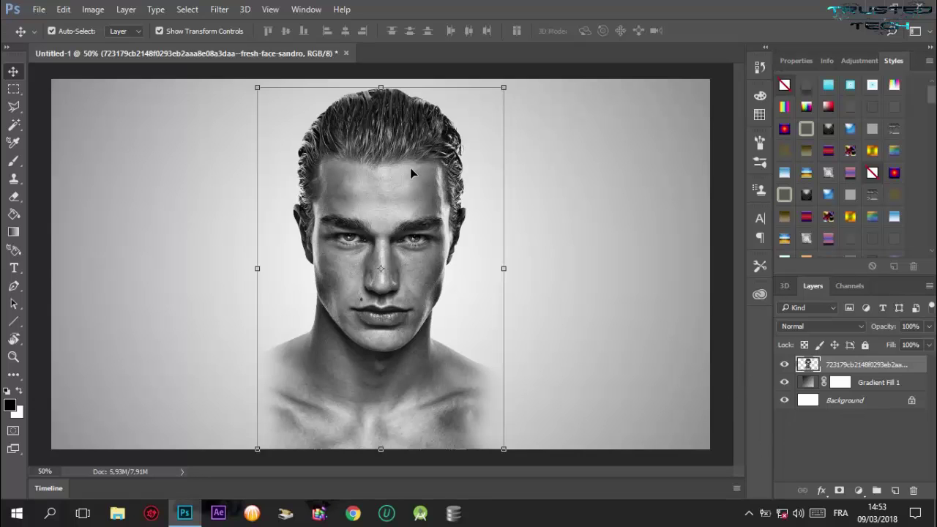
pyautogui.click(86, 9)
pyautogui.moveTo(113, 44)
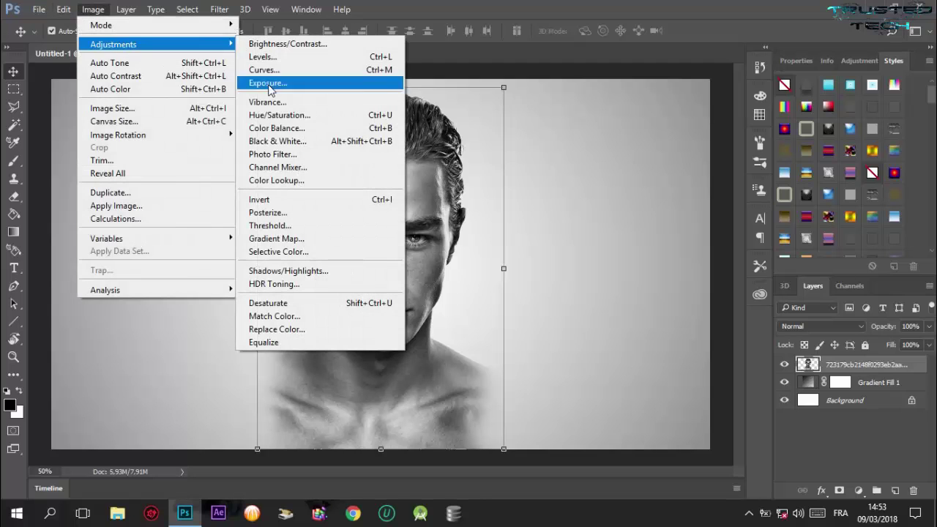
# - Apply a Threshold adjustment, entering 42 then dragging the level to about 102
pyautogui.click(332, 227)
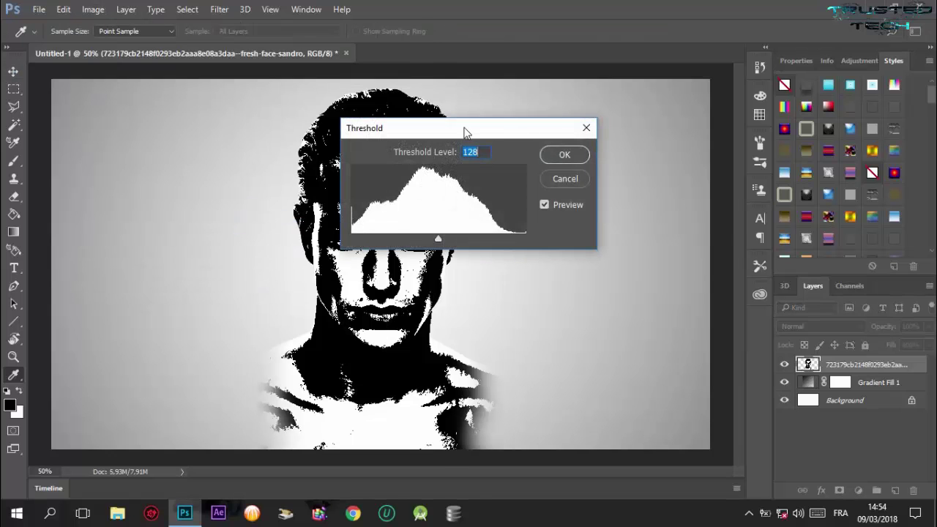
pyautogui.moveTo(464, 132); pyautogui.dragTo(610, 114)
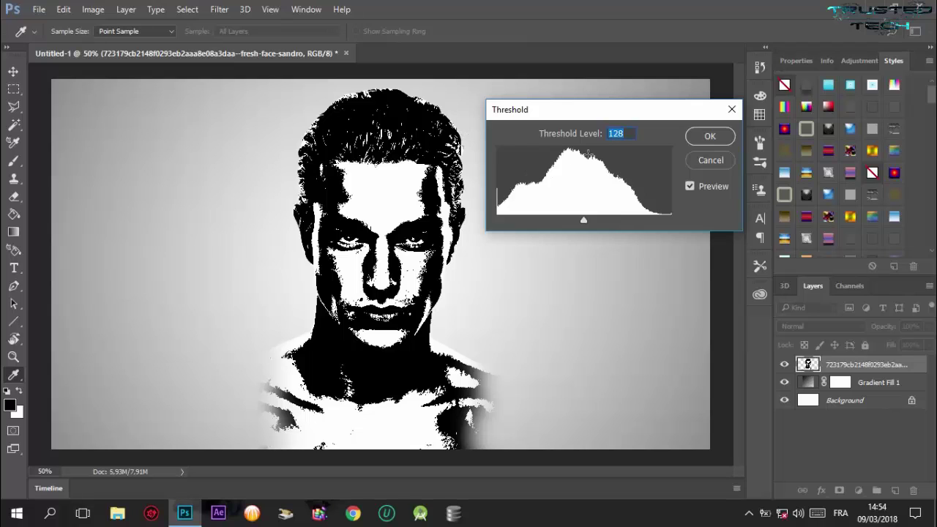
pyautogui.click(629, 133)
pyautogui.doubleClick(630, 133)
pyautogui.press('BackSpace')
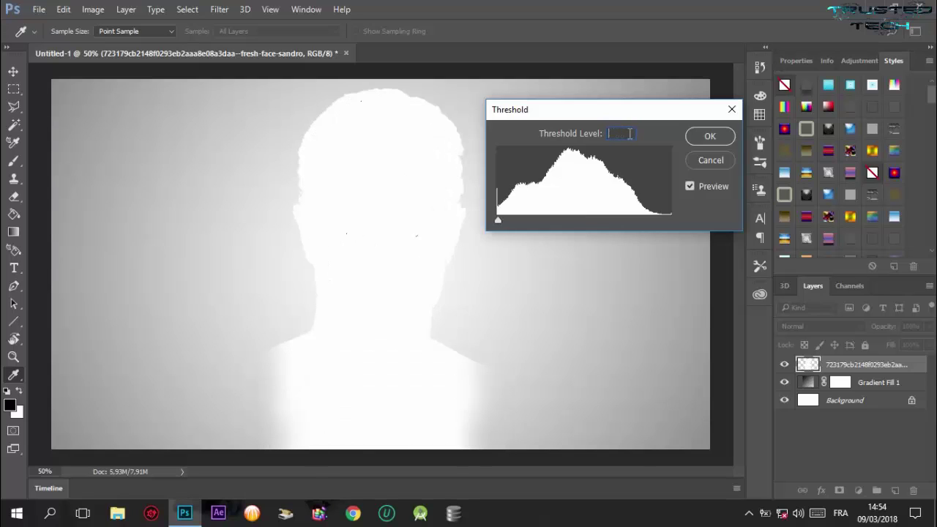
pyautogui.write('42')
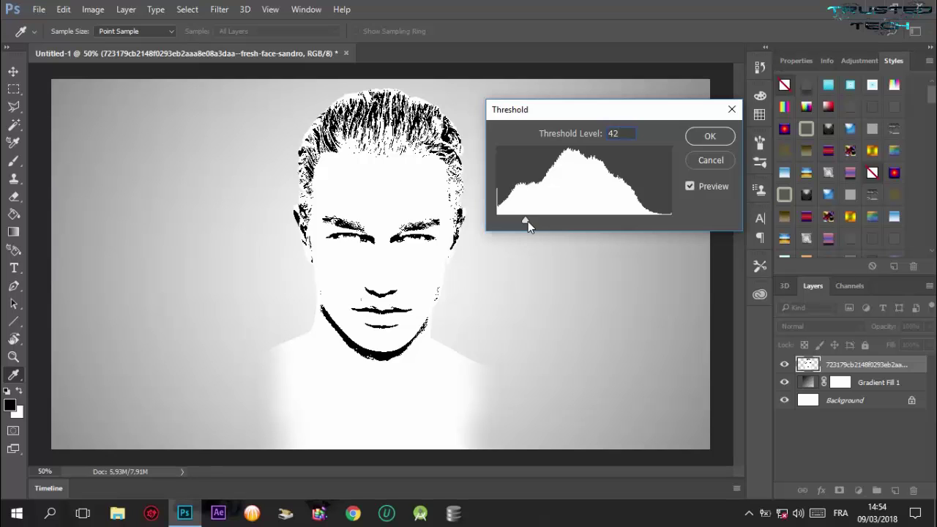
pyautogui.moveTo(525, 219)
pyautogui.mouseDown()
pyautogui.moveTo(586, 224)
pyautogui.moveTo(561, 218)
pyautogui.mouseUp()
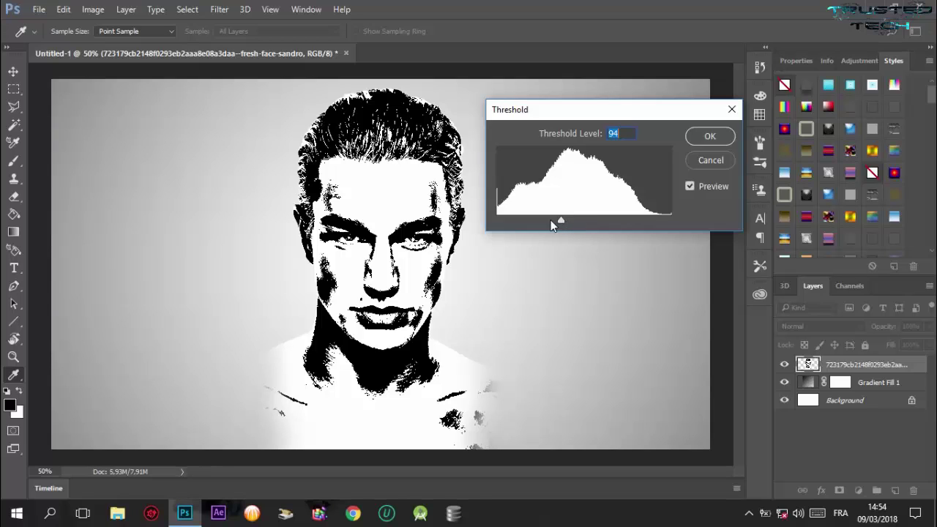
pyautogui.moveTo(561, 223); pyautogui.dragTo(568, 221)
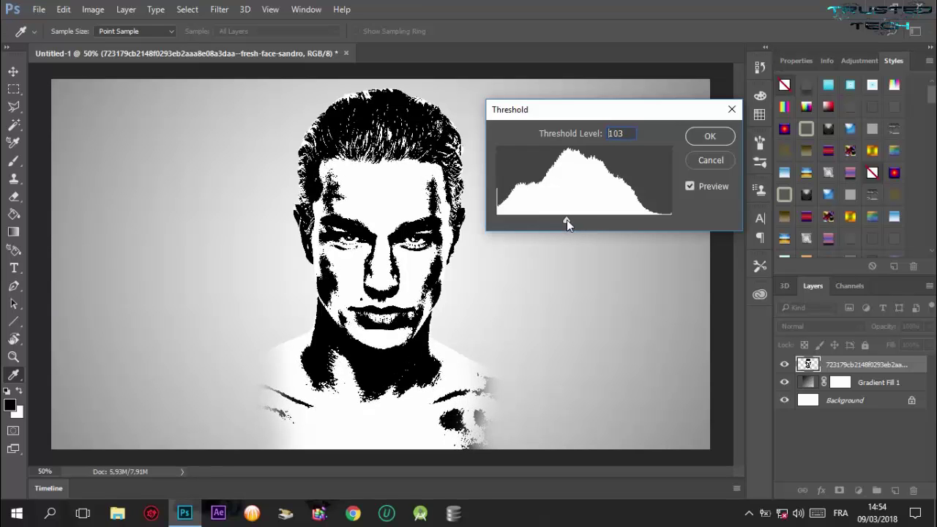
pyautogui.moveTo(567, 220); pyautogui.dragTo(566, 218)
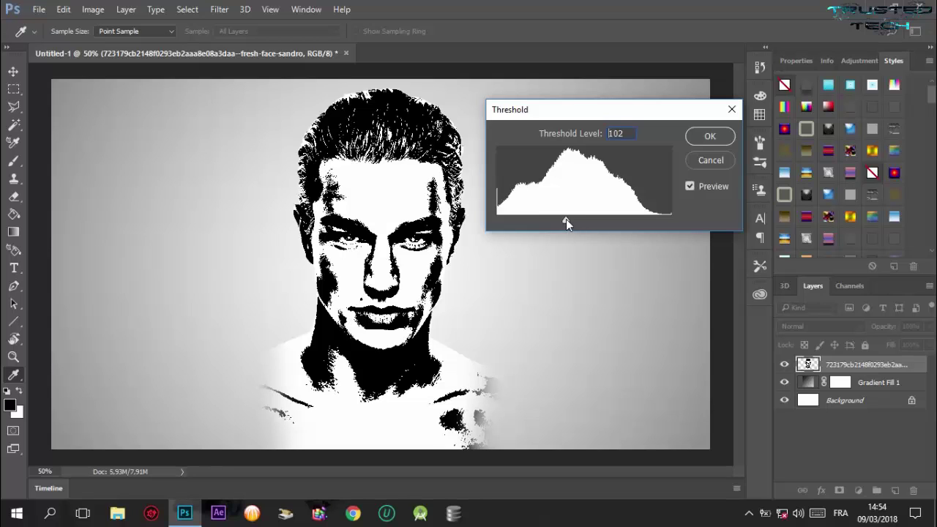
pyautogui.click(702, 137)
pyautogui.press('v')
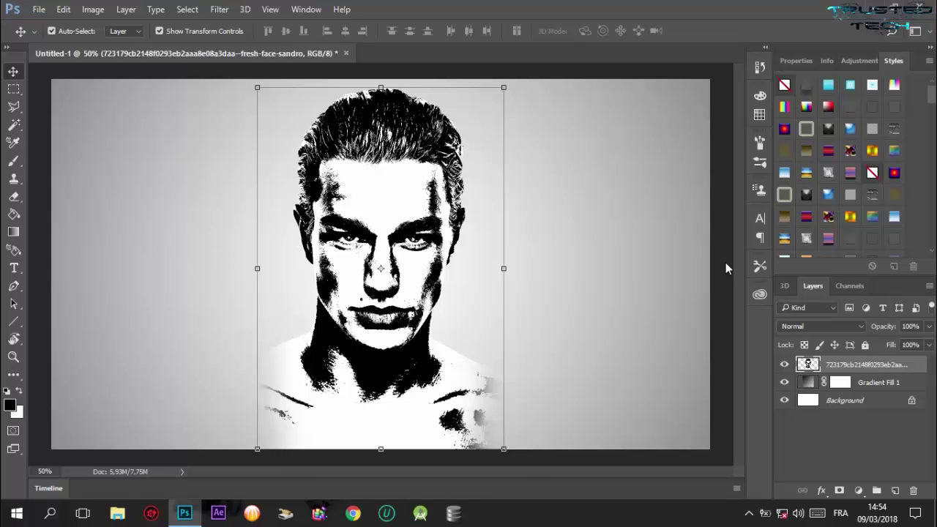
# - Select the face's white tones with Color Range, fuzziness raised to 174
pyautogui.click(200, 13)
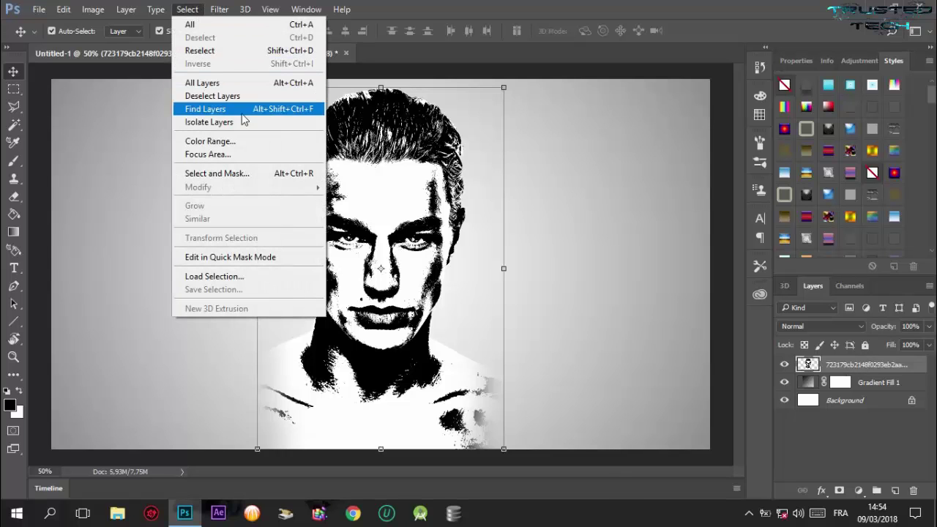
pyautogui.click(248, 140)
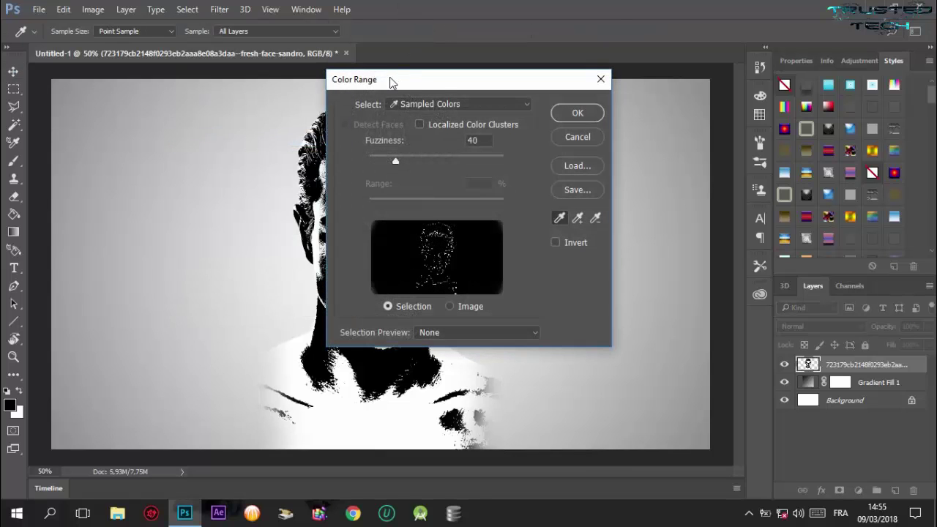
pyautogui.moveTo(440, 88); pyautogui.dragTo(585, 75)
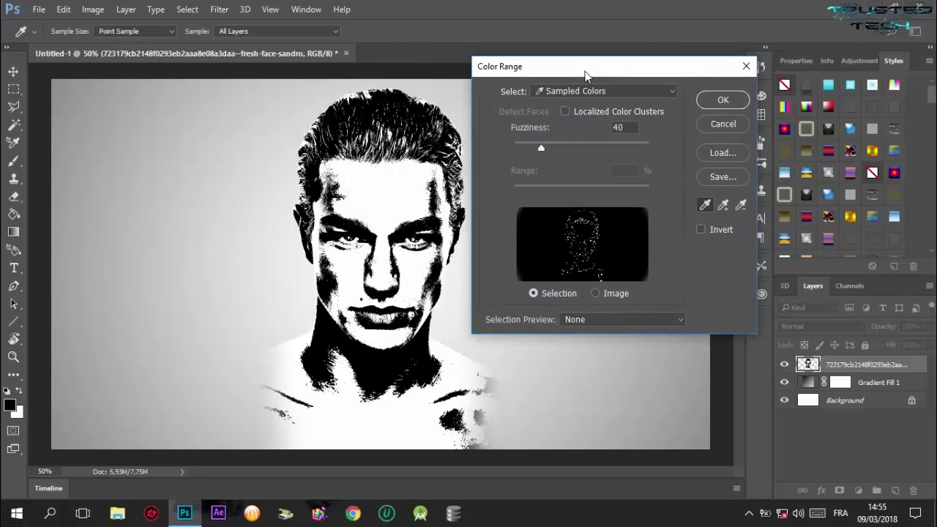
pyautogui.click(593, 208)
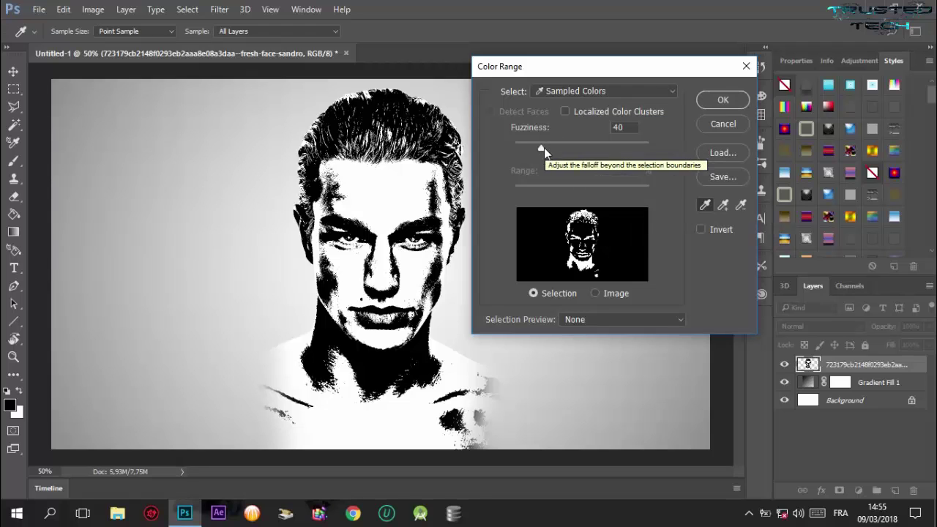
pyautogui.click(542, 148)
pyautogui.moveTo(541, 148); pyautogui.dragTo(599, 149)
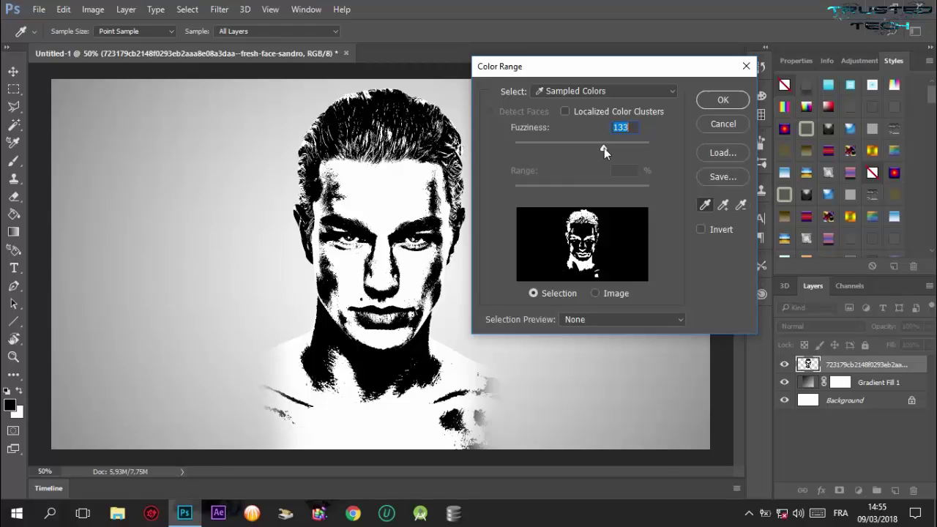
pyautogui.moveTo(604, 147)
pyautogui.mouseDown()
pyautogui.moveTo(612, 148)
pyautogui.moveTo(583, 150)
pyautogui.moveTo(621, 149)
pyautogui.mouseUp()
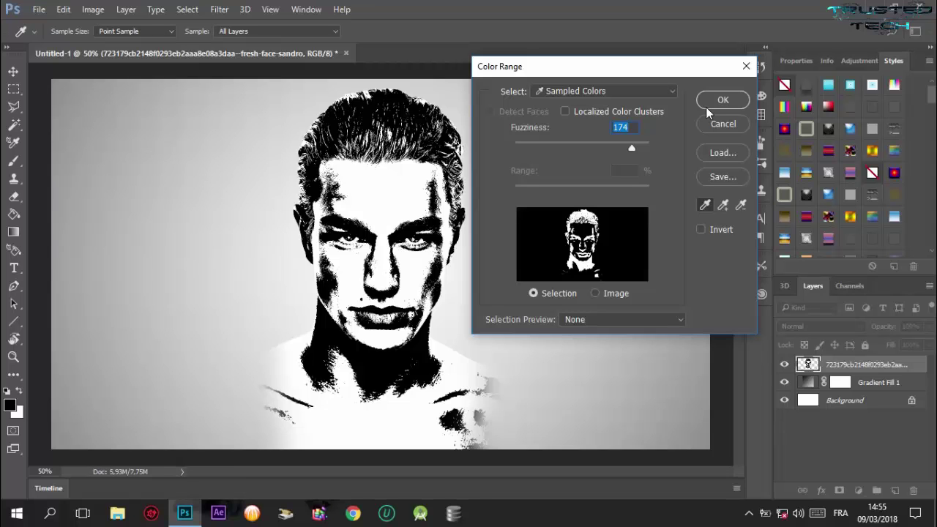
pyautogui.click(706, 107)
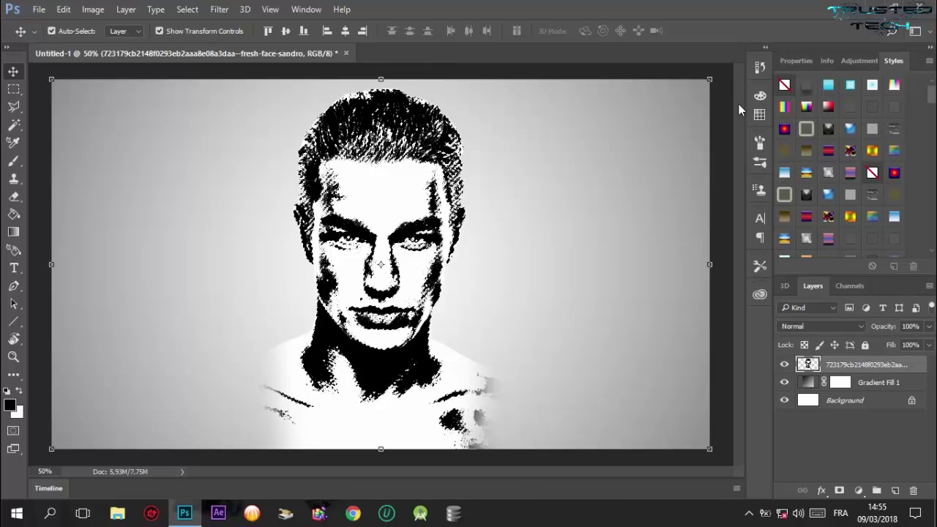
# - Duplicate Gradient Fill 1 and dismiss the not-editable errors from trying to edit it
pyautogui.click(898, 384)
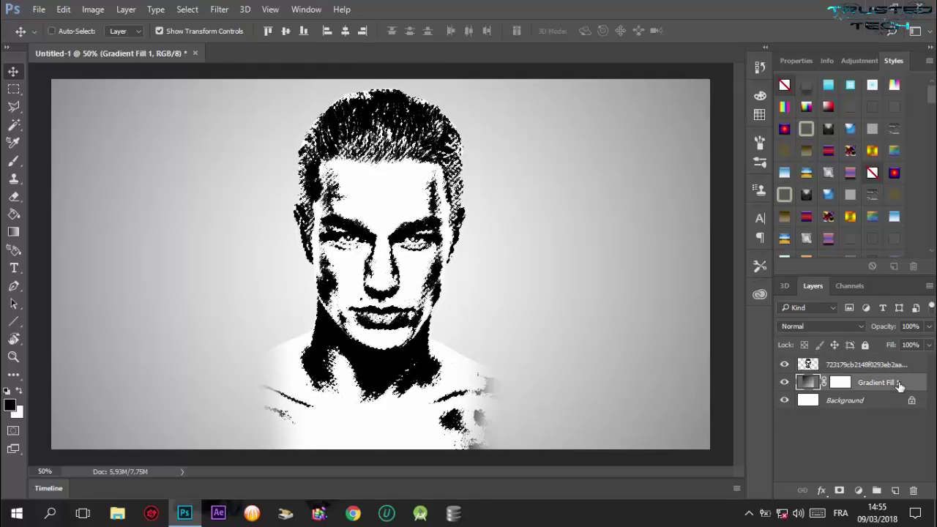
pyautogui.hotkey('ctrl', 'j')
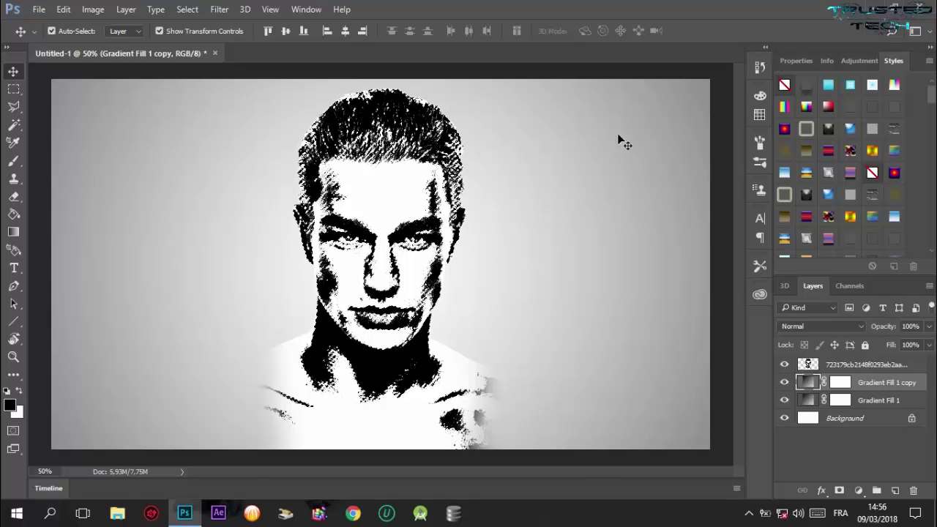
pyautogui.click(859, 398)
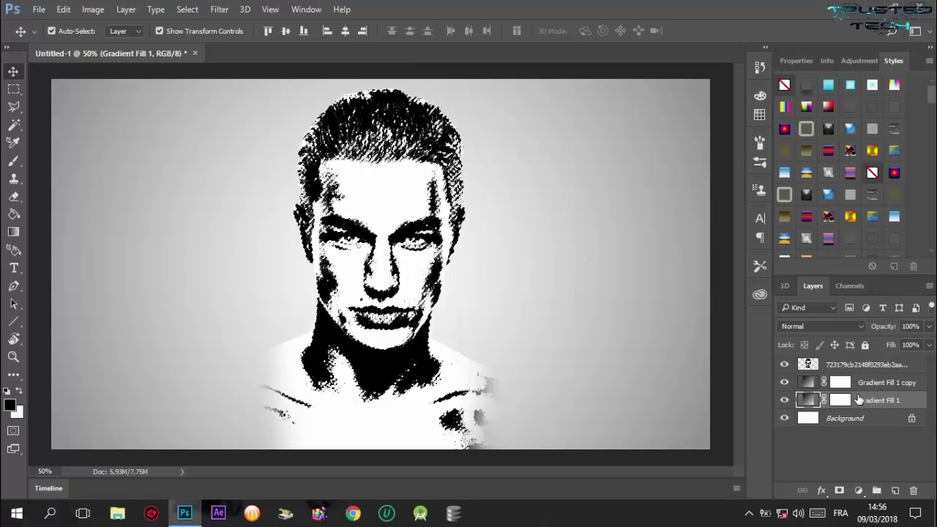
pyautogui.click(861, 385)
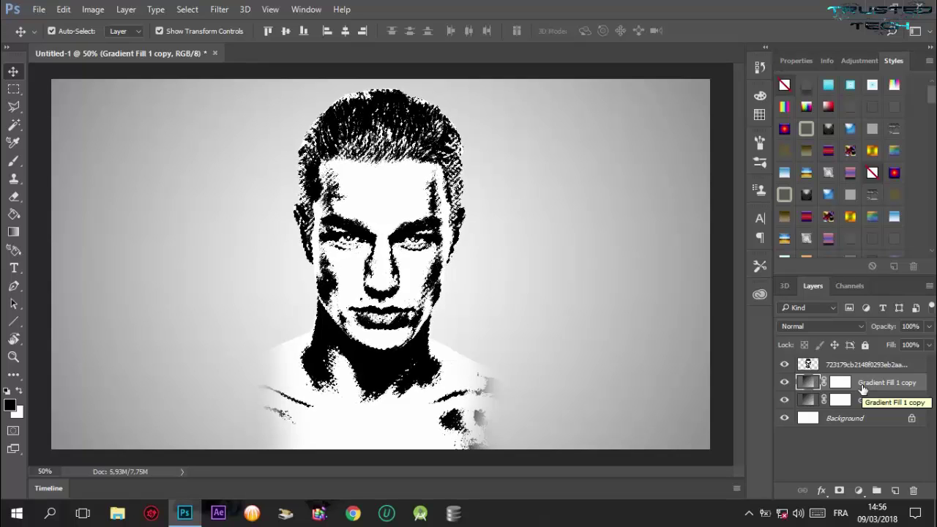
pyautogui.hotkey('ctrl', 'f')
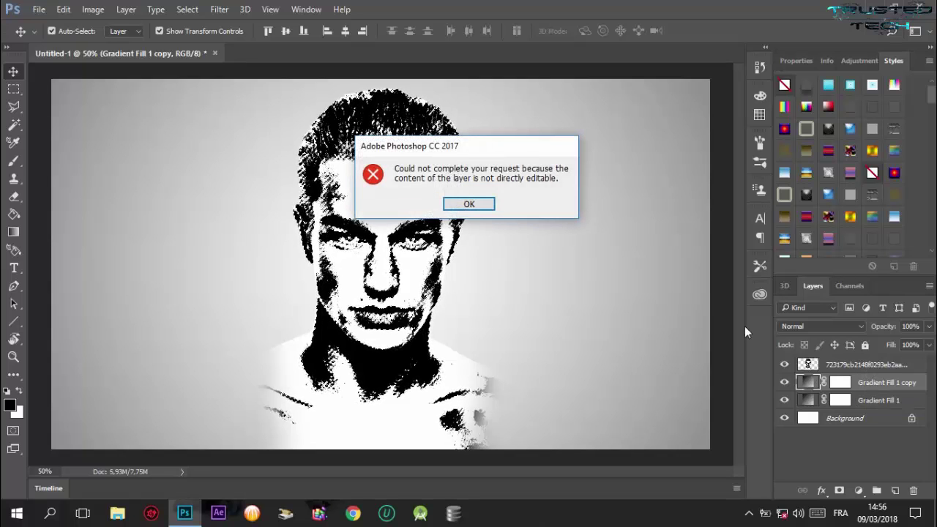
pyautogui.click(469, 203)
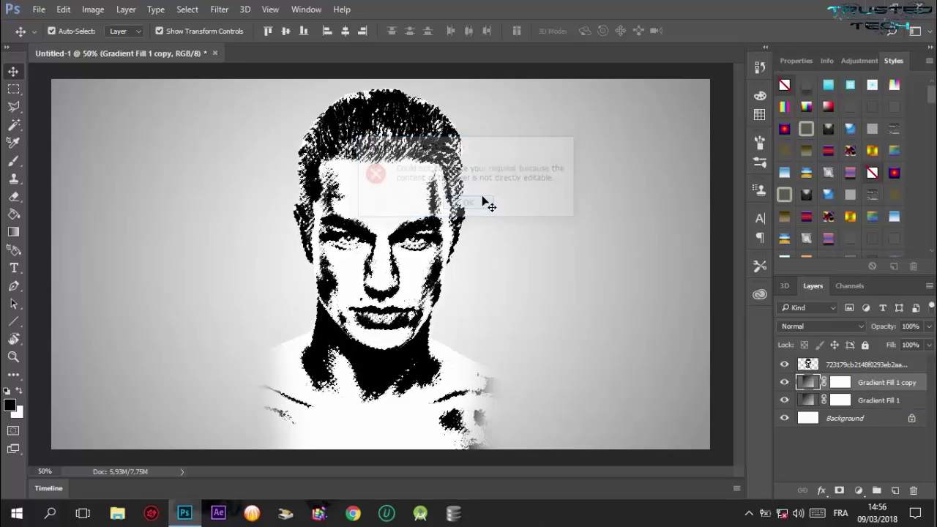
pyautogui.click(877, 401)
pyautogui.hotkey('ctrl', 'f')
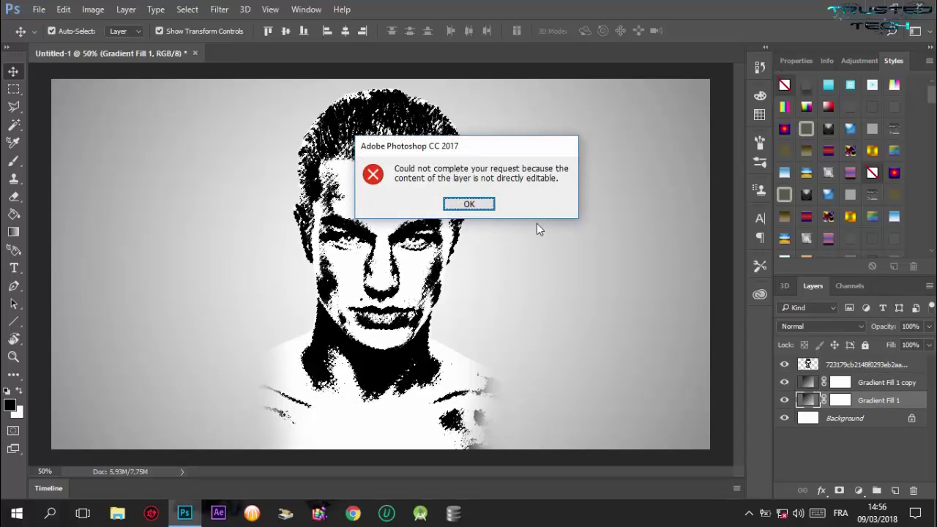
pyautogui.click(474, 207)
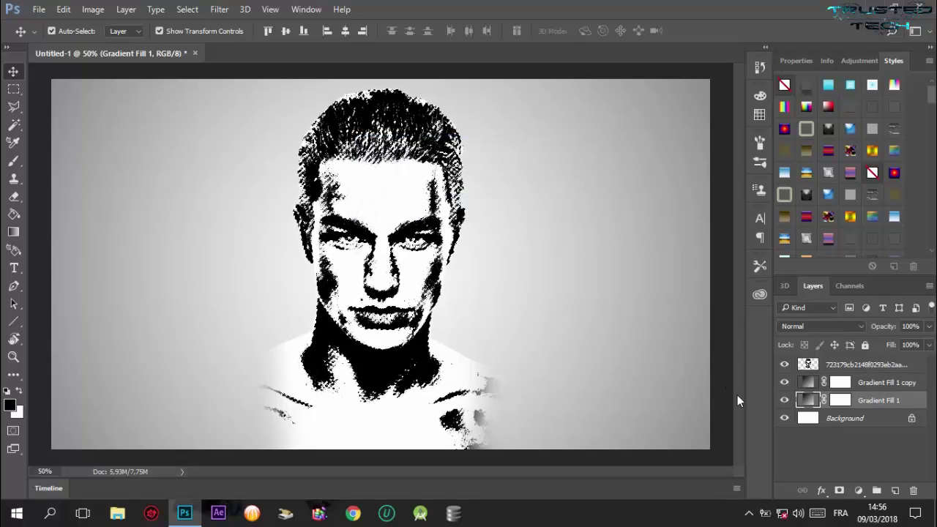
# - Copy the face layer to Layer 1 and delete the Gradient Fill 1 copy
pyautogui.click(860, 368)
pyautogui.hotkey('ctrl', 'v')
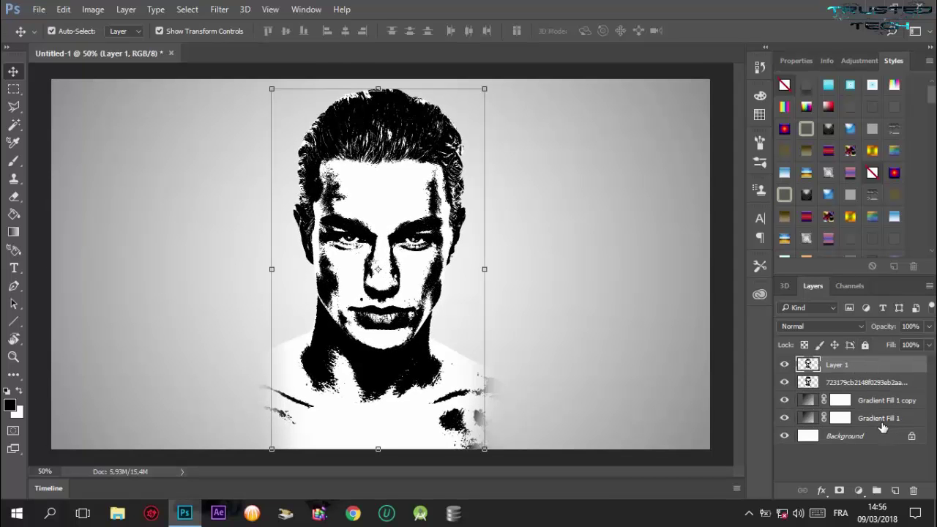
pyautogui.click(872, 407)
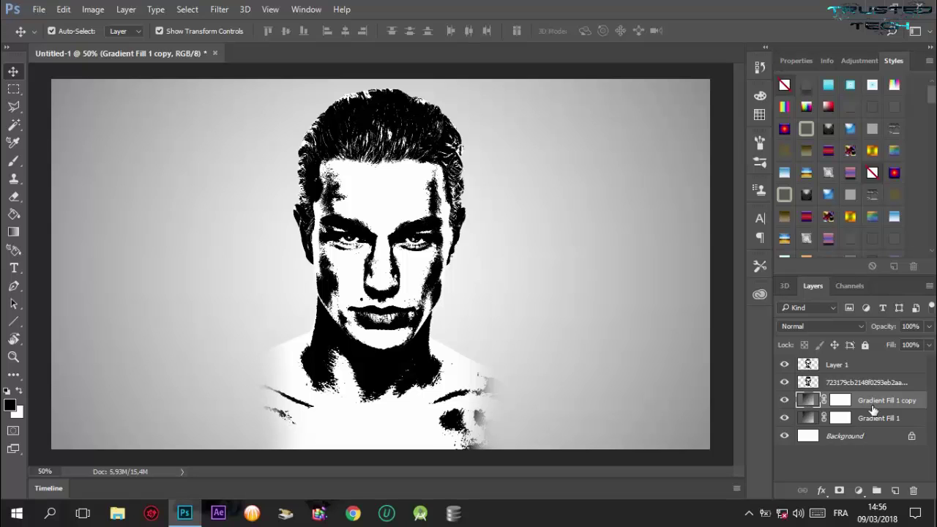
pyautogui.press('Delete')
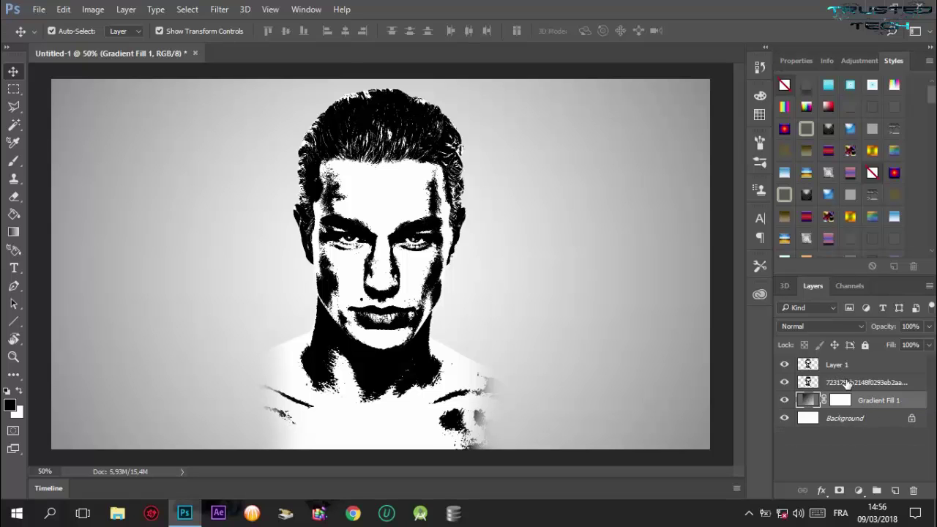
pyautogui.click(836, 382)
pyautogui.click(837, 370)
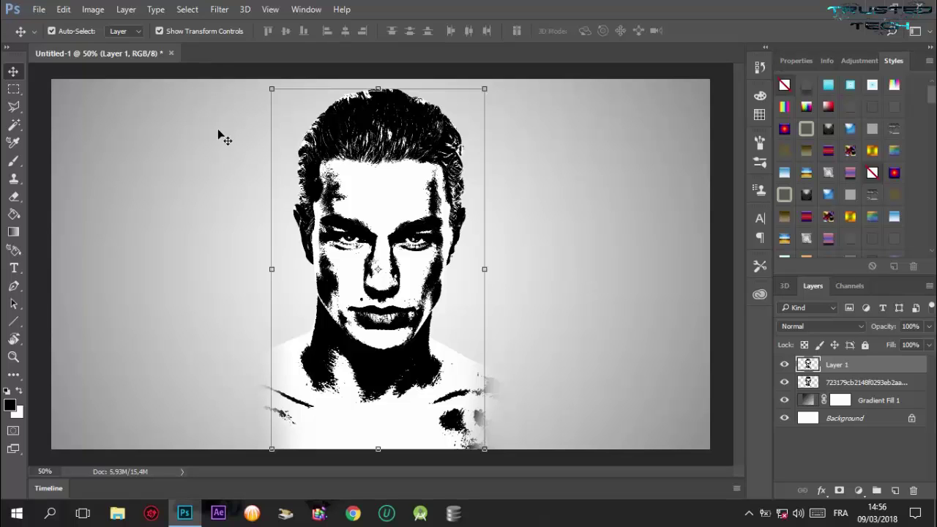
# - Place the nature-forest-trees-fog photo from the BGO folder and lower its top edge
pyautogui.click(37, 9)
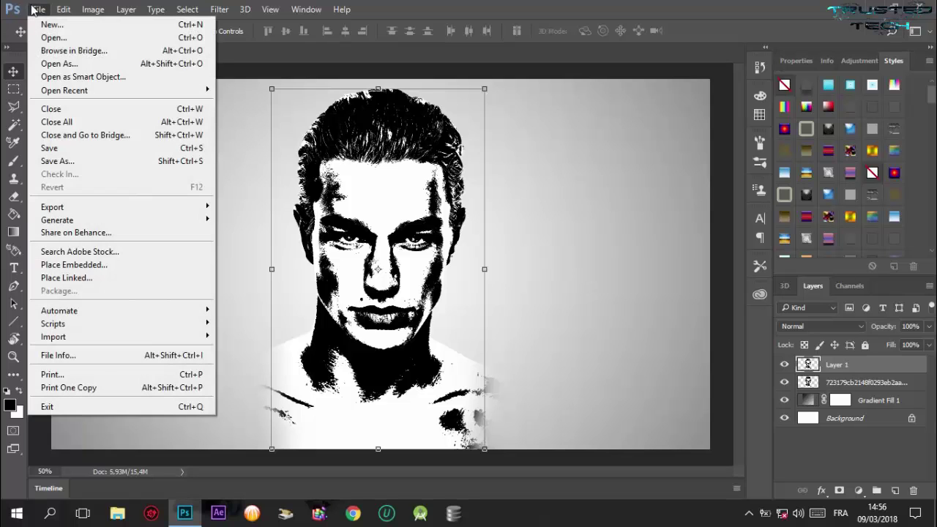
pyautogui.click(112, 265)
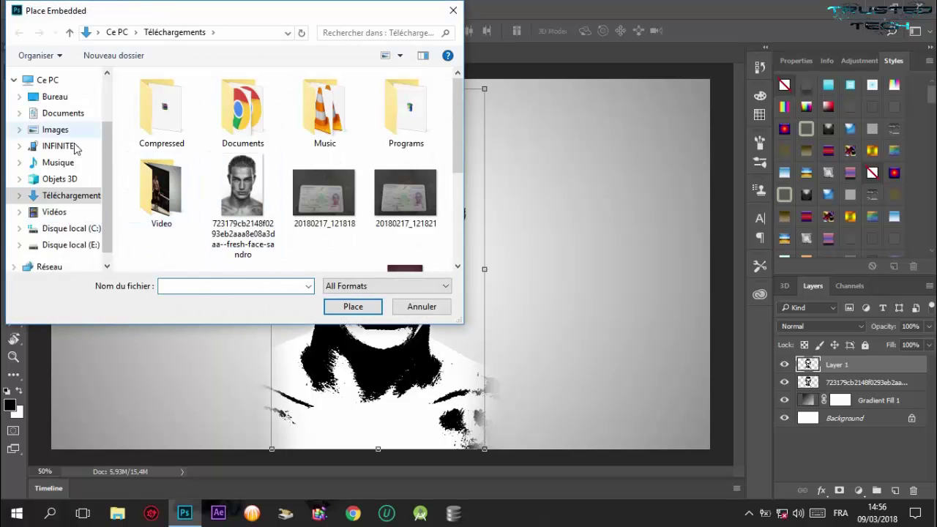
pyautogui.click(56, 96)
pyautogui.doubleClick(176, 110)
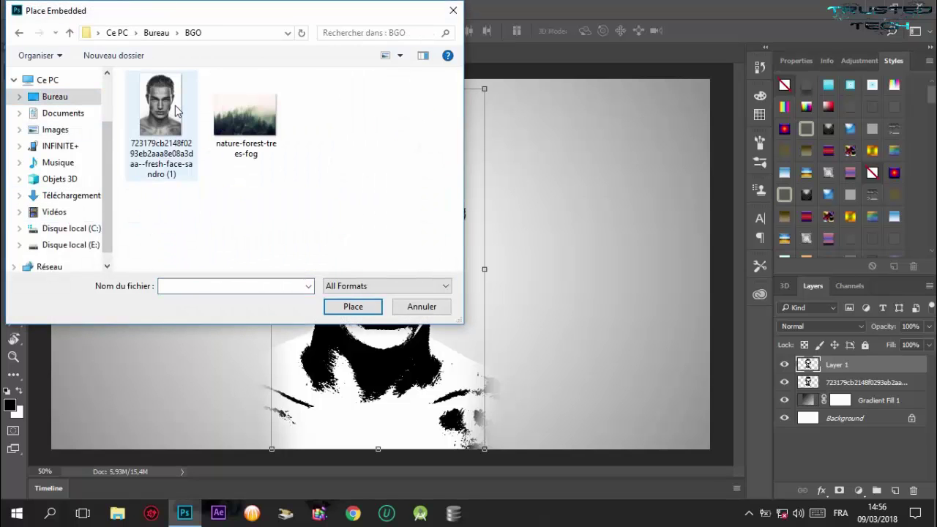
pyautogui.doubleClick(269, 119)
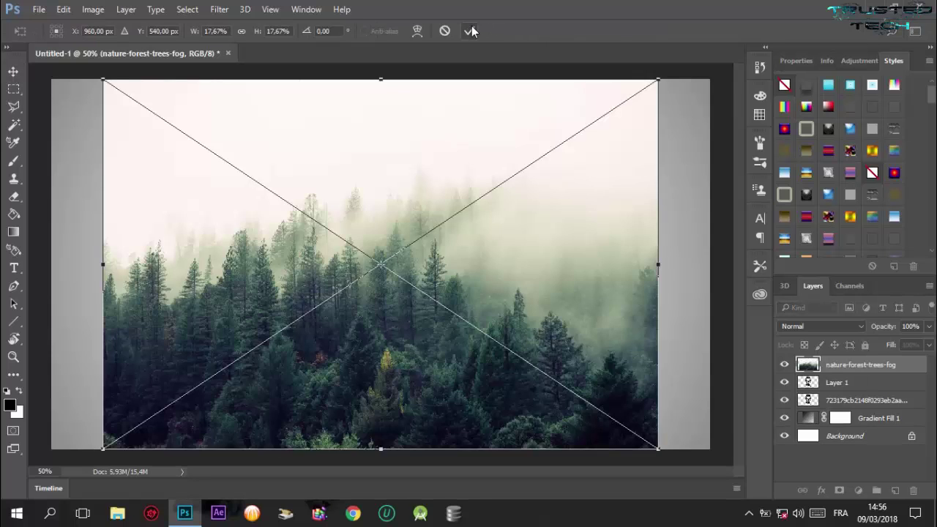
pyautogui.click(469, 30)
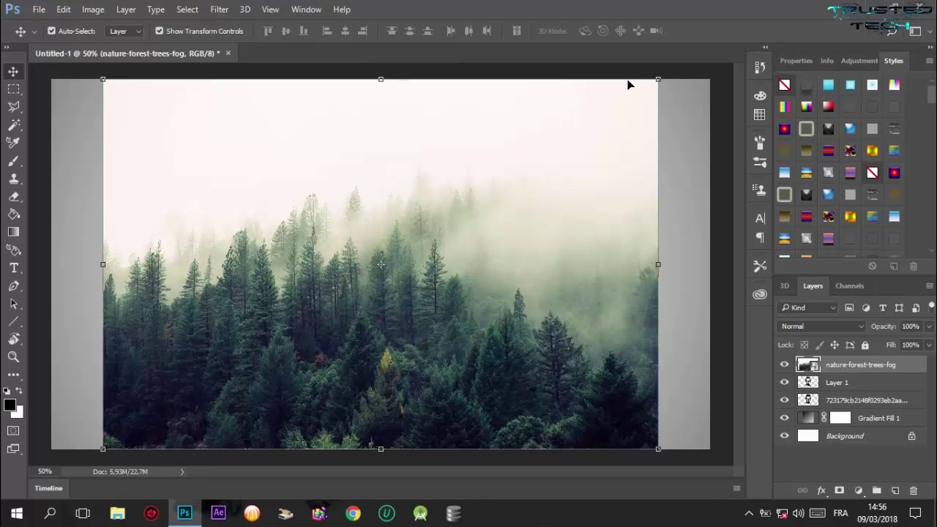
pyautogui.moveTo(382, 82); pyautogui.dragTo(382, 101)
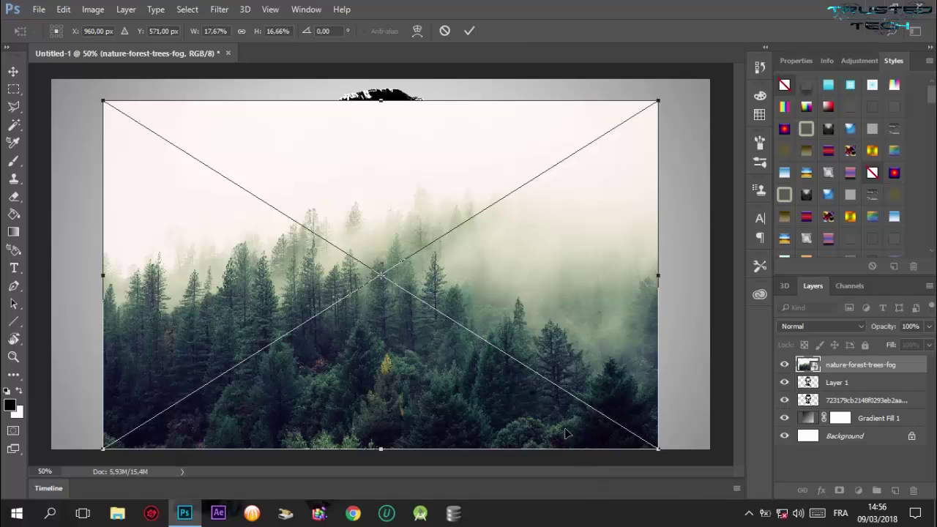
pyautogui.click(473, 28)
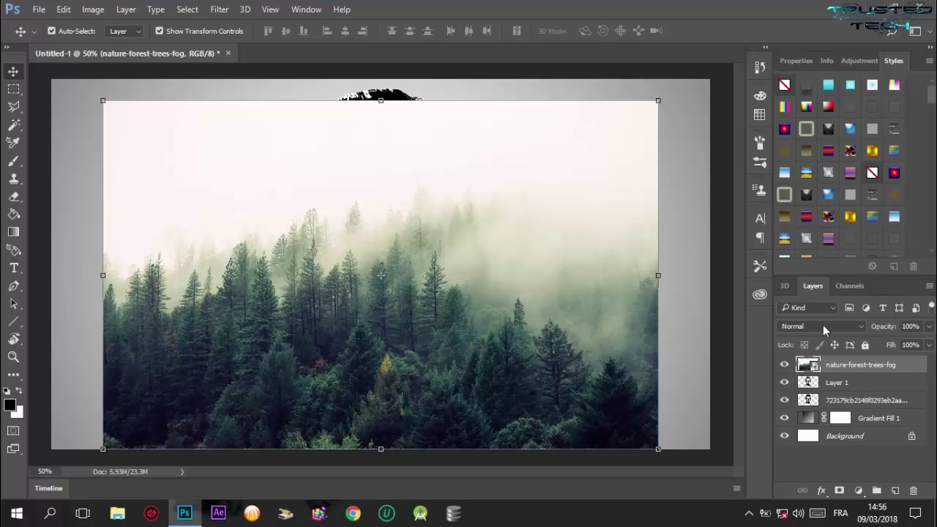
# - Rasterize the forest photo layer and clip it inside Layer 1
pyautogui.rightClick(843, 366)
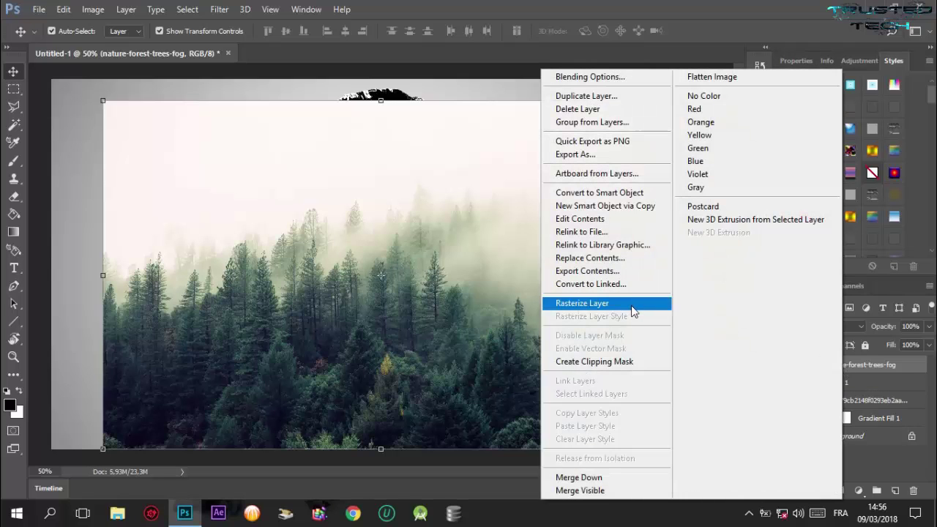
pyautogui.click(636, 304)
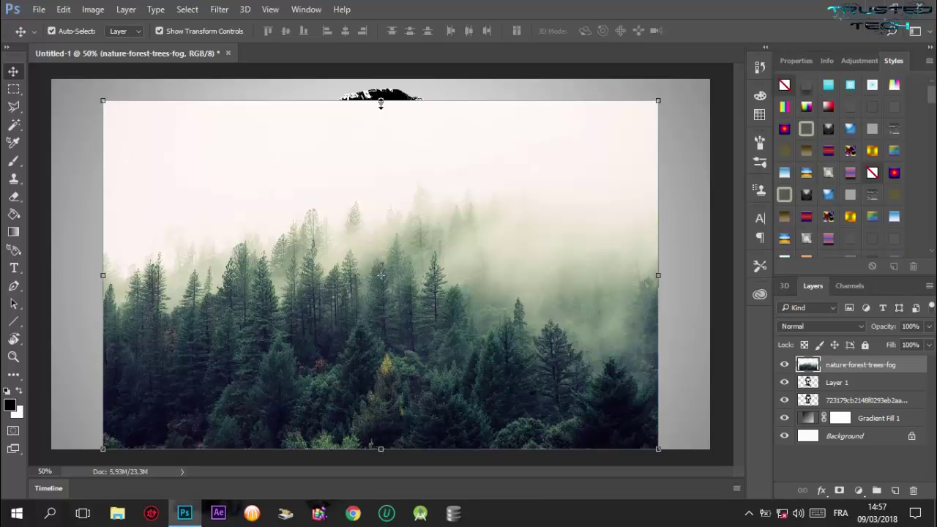
pyautogui.moveTo(380, 100); pyautogui.dragTo(393, 84)
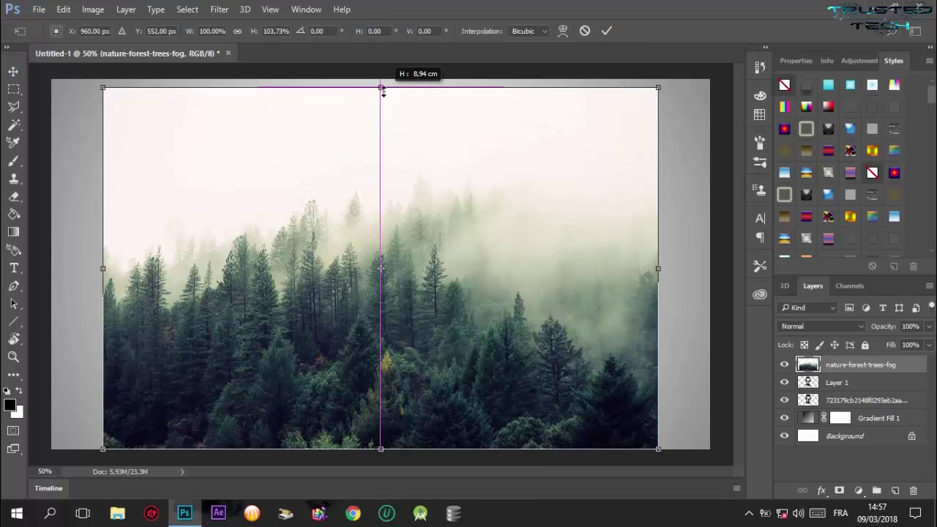
pyautogui.click(608, 29)
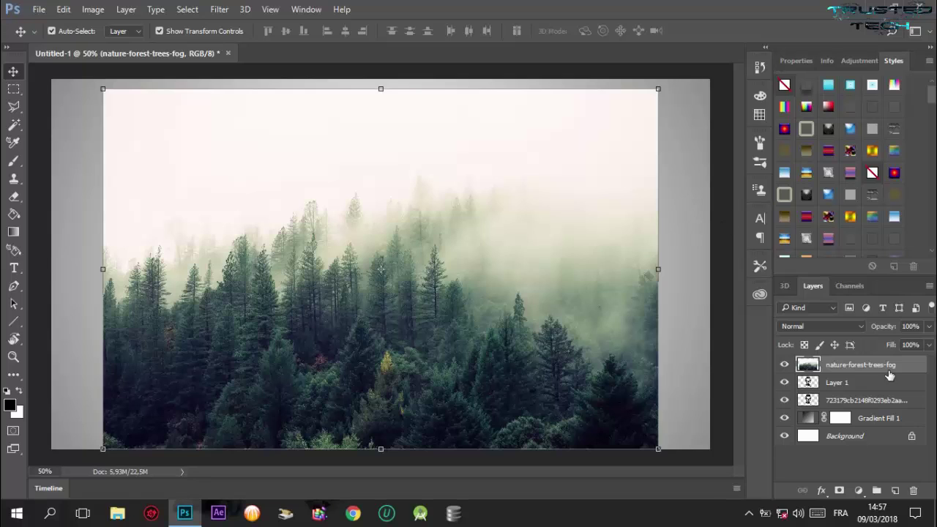
pyautogui.keyDown('alt'); pyautogui.click(803, 368); pyautogui.keyUp('alt')
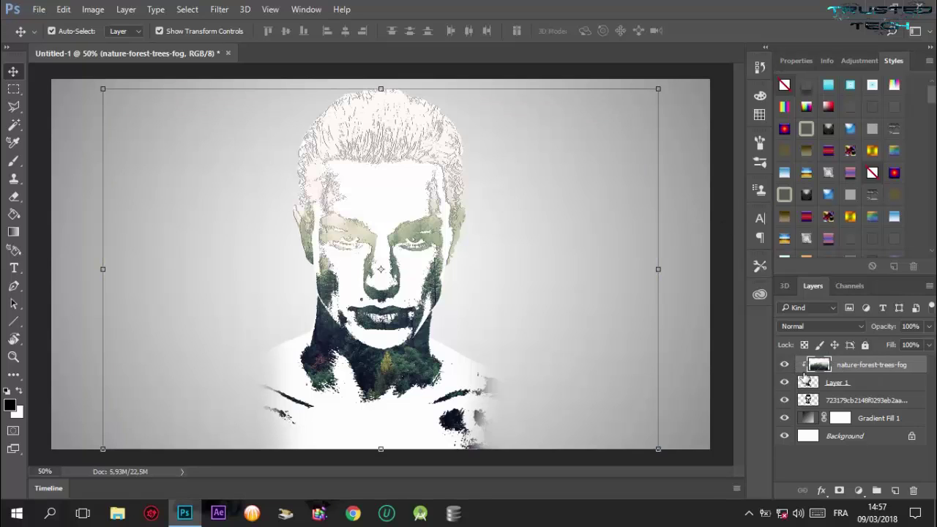
pyautogui.moveTo(433, 329); pyautogui.dragTo(416, 252)
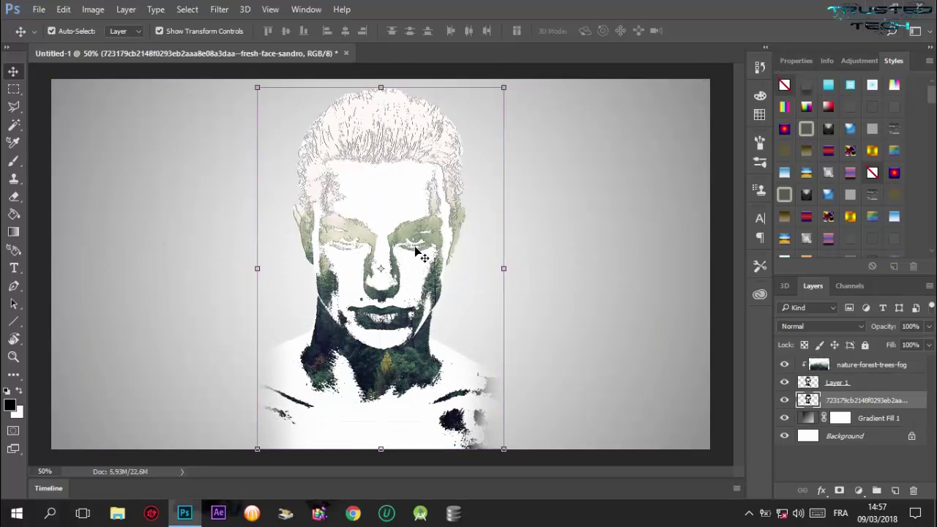
# - Reposition the forest texture within the face, then select the original face layer
pyautogui.click(864, 370)
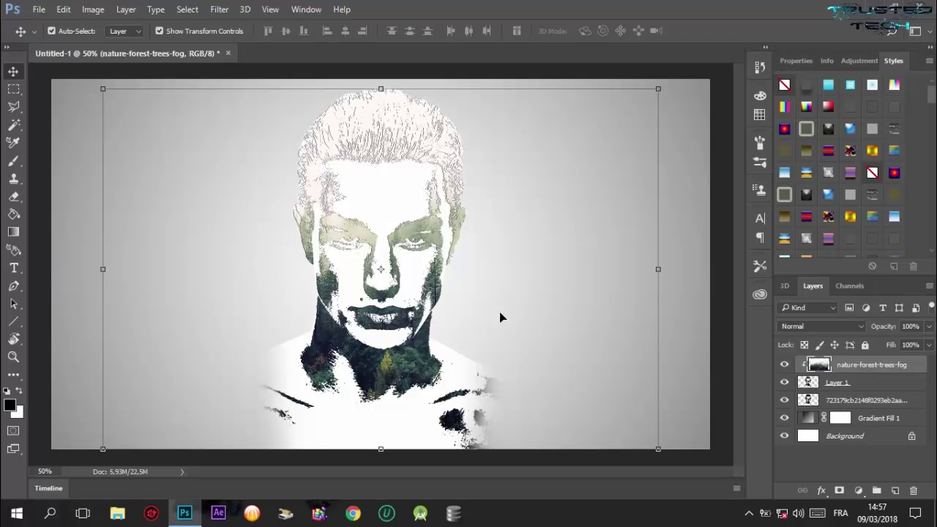
pyautogui.press('ctrl')
pyautogui.moveTo(422, 306); pyautogui.dragTo(423, 286)
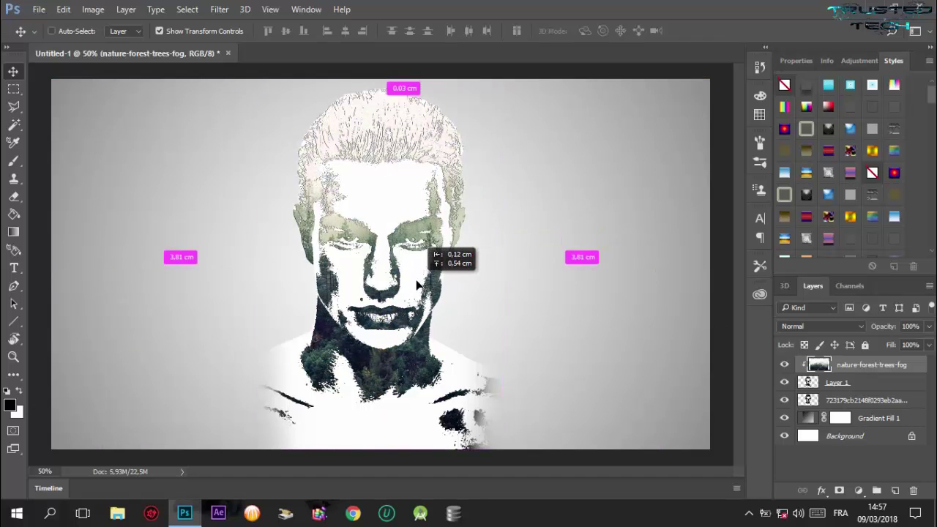
pyautogui.moveTo(422, 282); pyautogui.dragTo(424, 289)
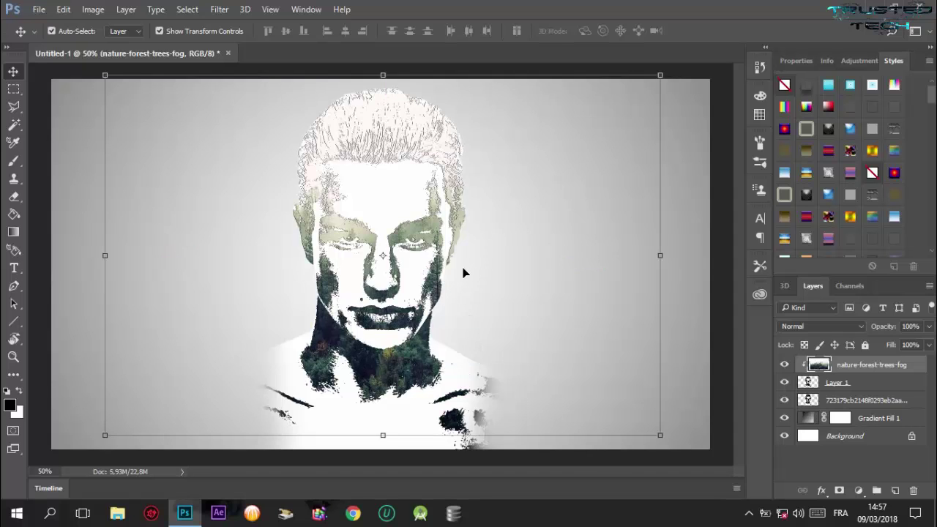
pyautogui.click(694, 249)
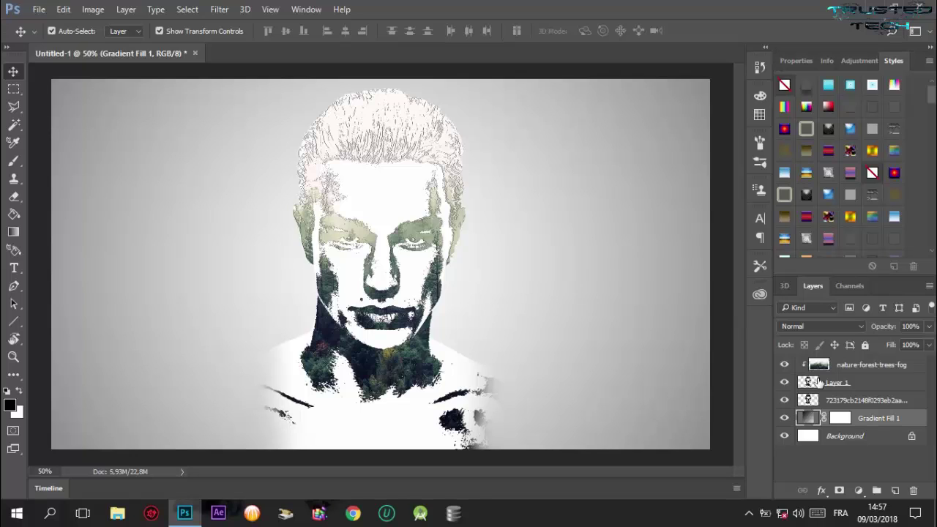
pyautogui.click(882, 401)
# - Delete the original face image layer and stretch the forest photo upward
pyautogui.press('Delete')
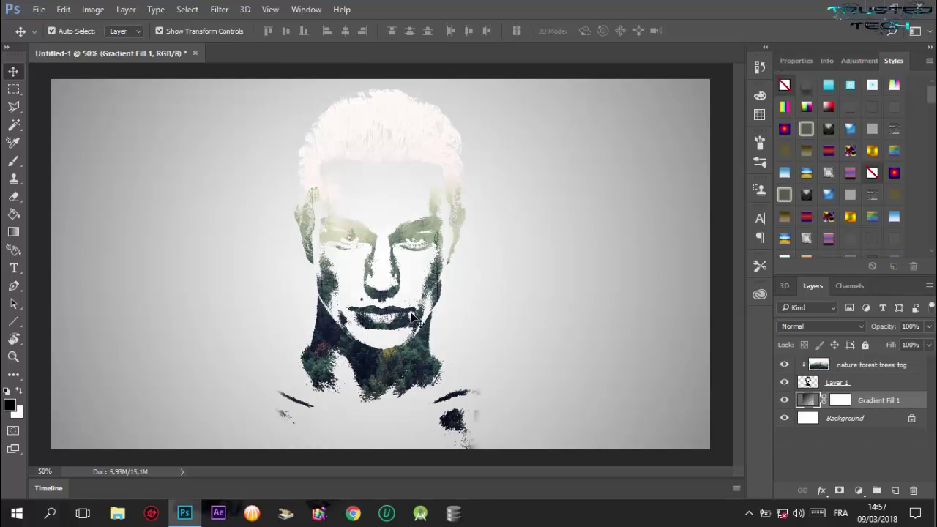
pyautogui.click(374, 308)
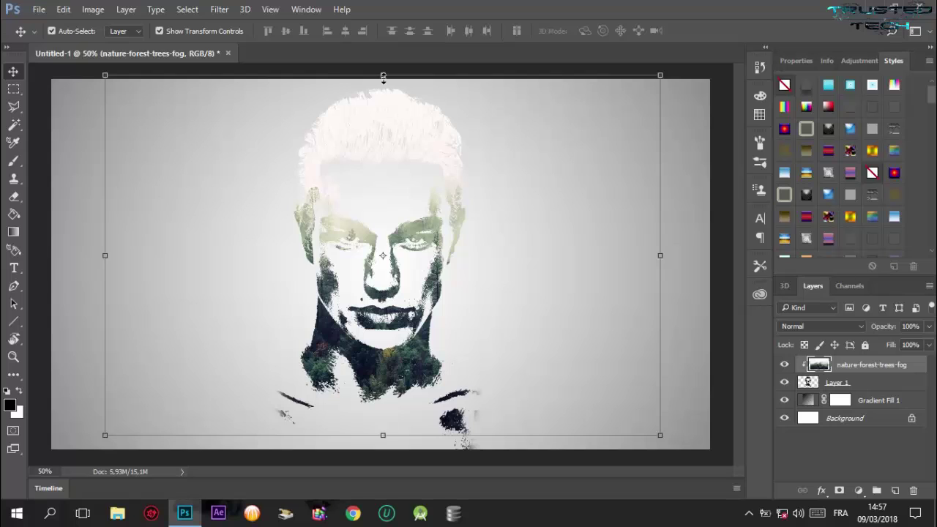
pyautogui.moveTo(383, 75); pyautogui.dragTo(385, 4)
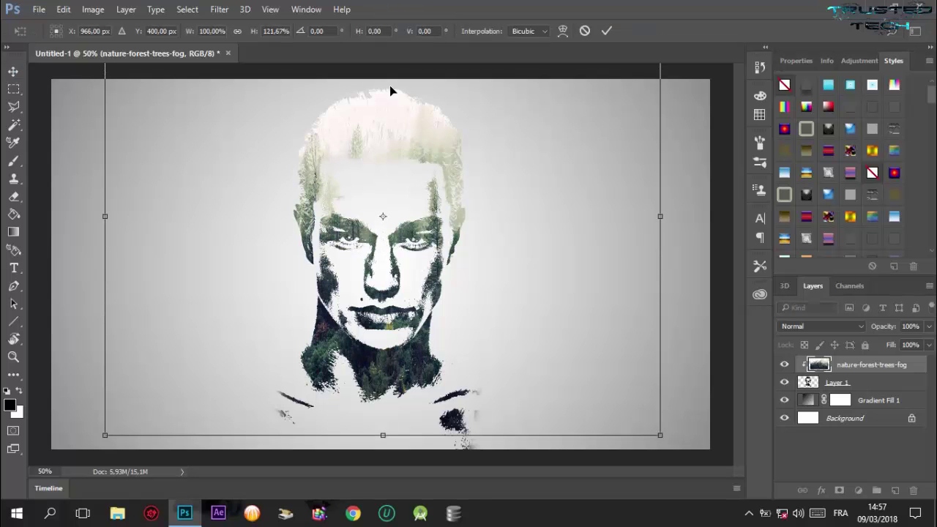
# - Stretch the forest photo downward, shift it up over the face, and commit the transform
pyautogui.moveTo(382, 430); pyautogui.dragTo(382, 475)
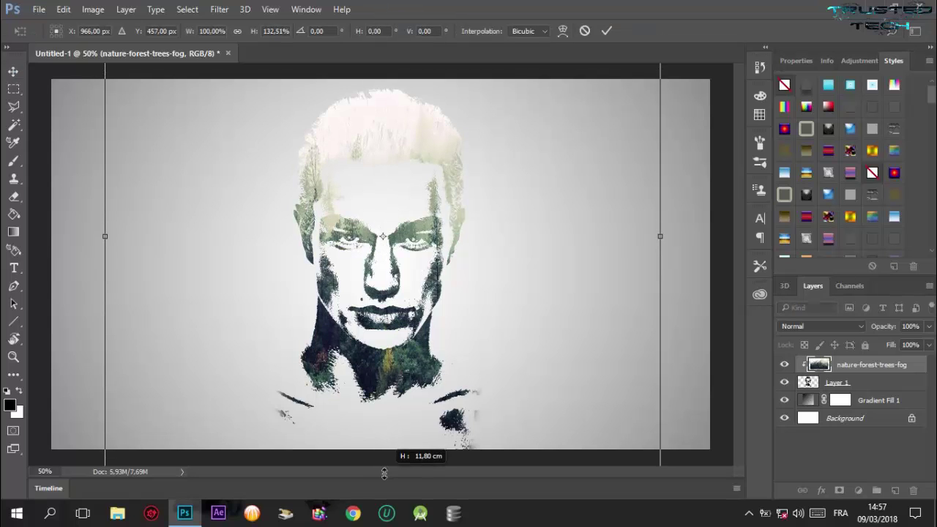
pyautogui.moveTo(400, 339)
pyautogui.mouseDown()
pyautogui.moveTo(400, 275)
pyautogui.moveTo(401, 308)
pyautogui.mouseUp()
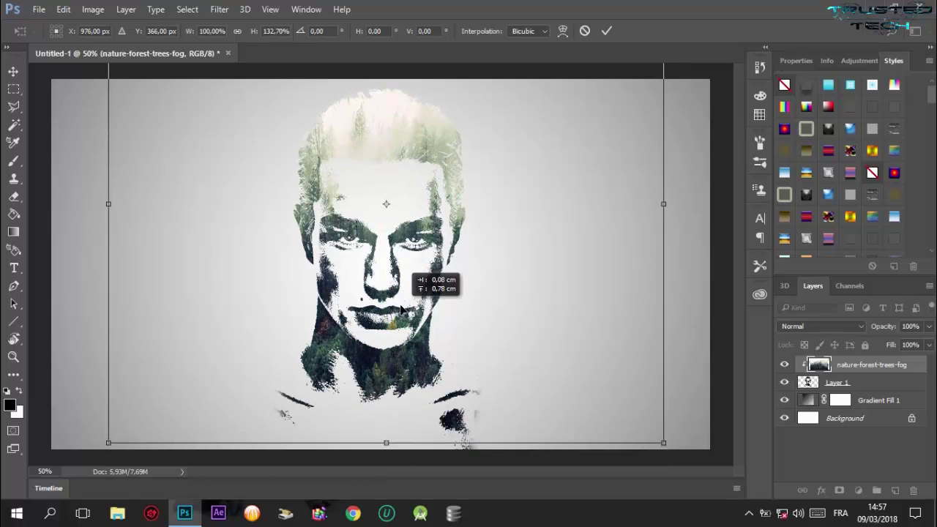
pyautogui.click(604, 30)
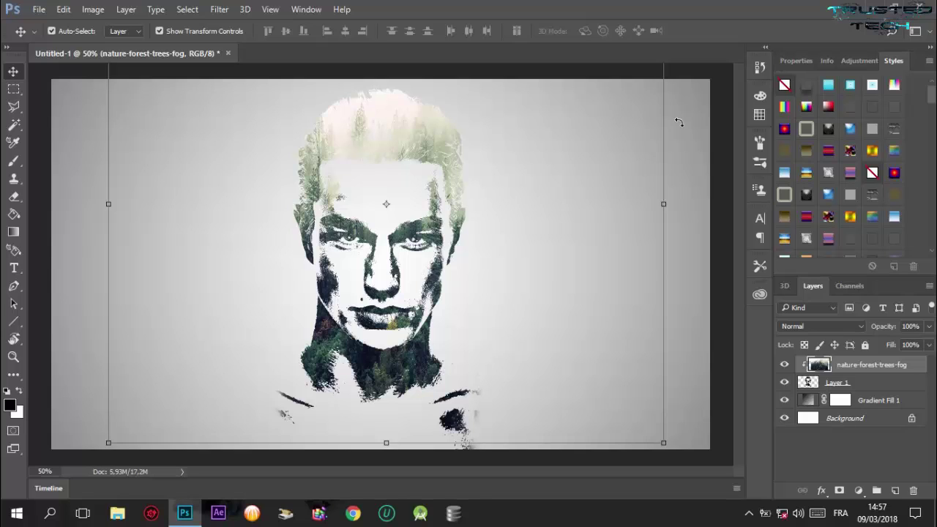
pyautogui.hotkey('ctrl', 't')
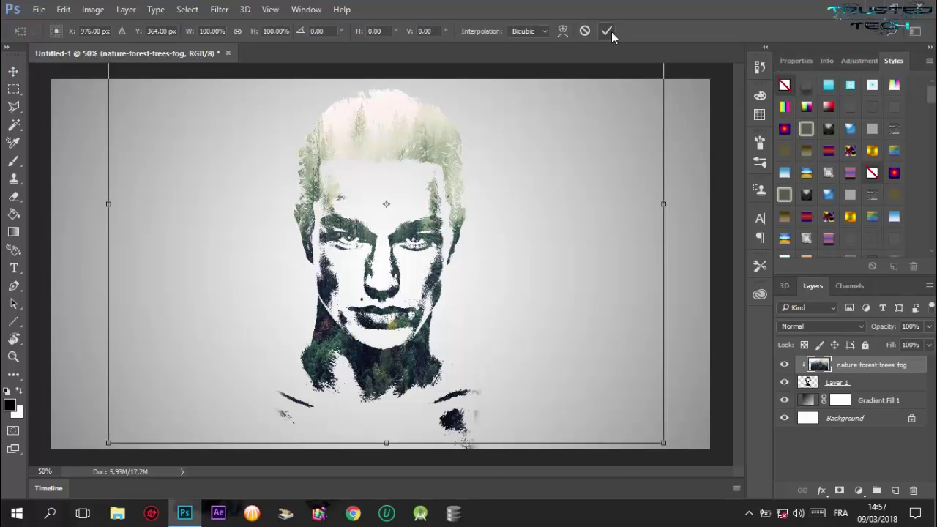
pyautogui.click(606, 31)
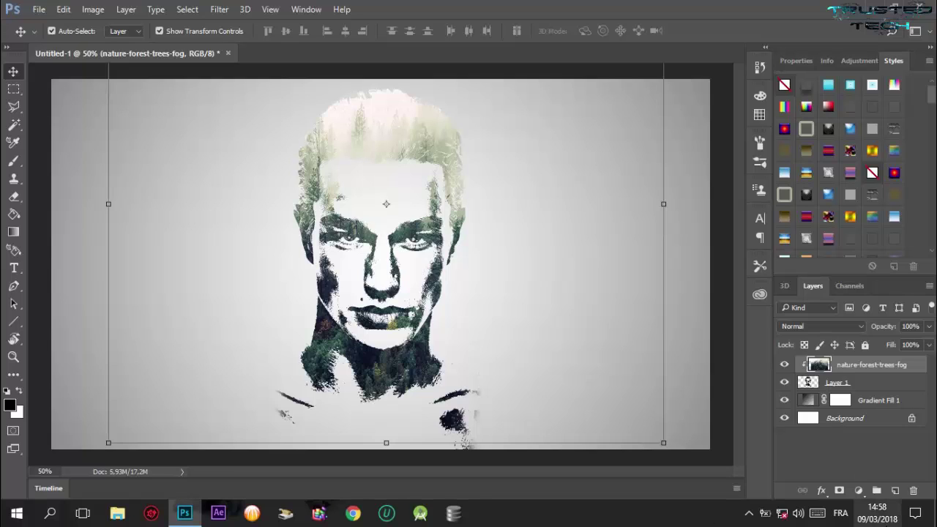
# - Add a layer mask to the forest photo and fade it with gradients over the hair top and sides
pyautogui.click(840, 490)
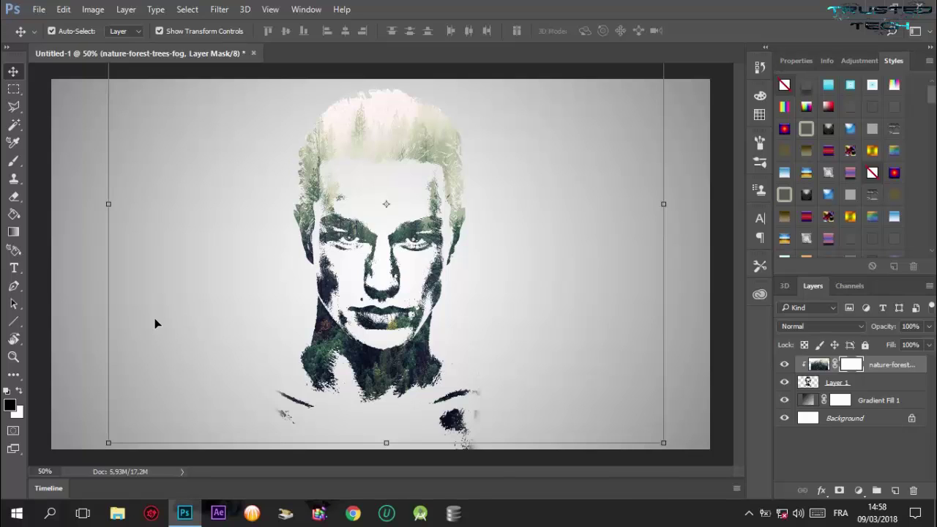
pyautogui.click(13, 232)
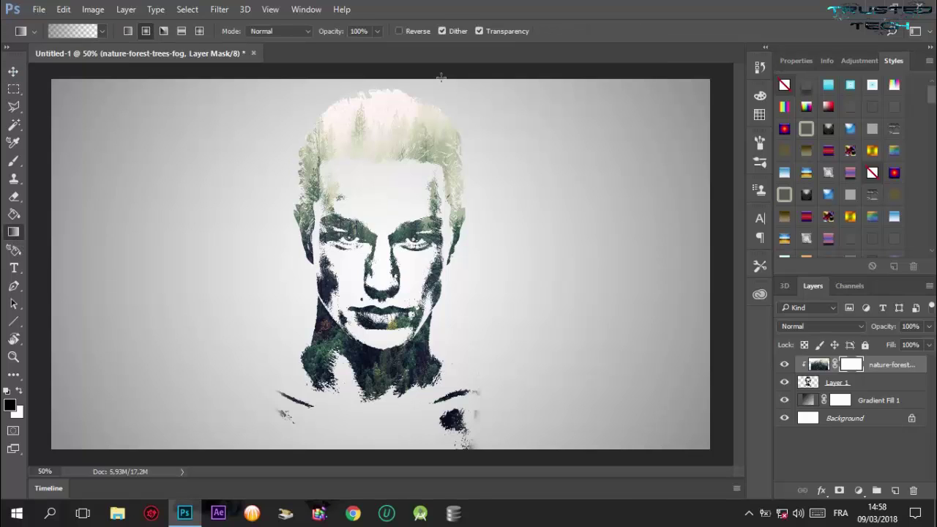
pyautogui.moveTo(388, 85); pyautogui.dragTo(388, 137)
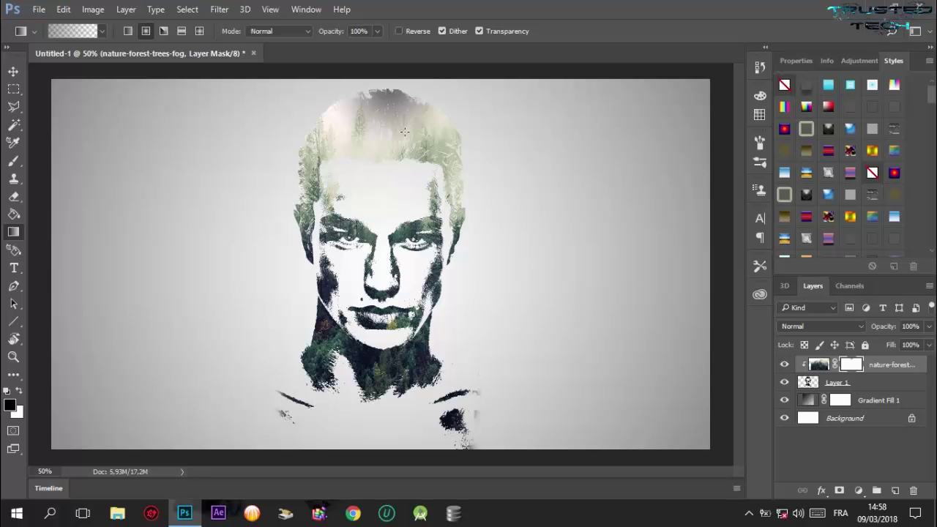
pyautogui.moveTo(471, 95); pyautogui.dragTo(429, 142)
pyautogui.moveTo(301, 131); pyautogui.dragTo(377, 163)
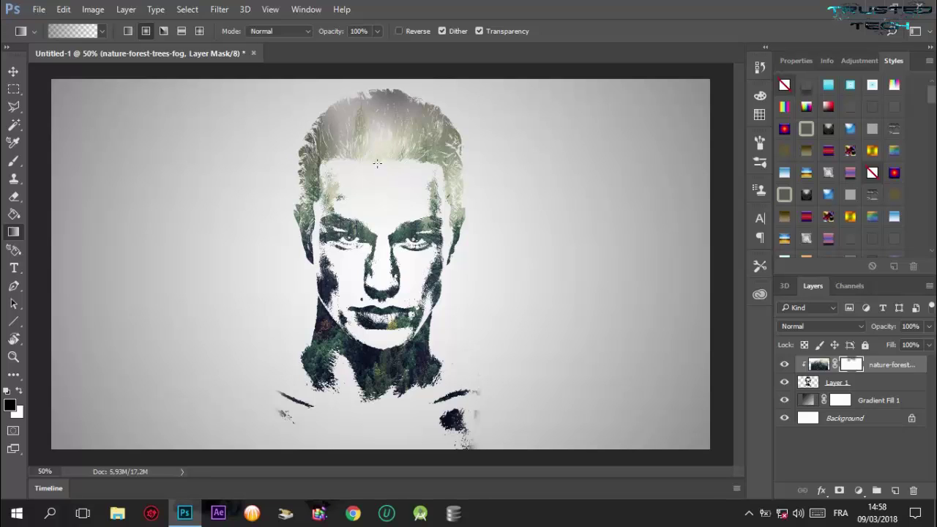
pyautogui.moveTo(382, 116); pyautogui.dragTo(376, 158)
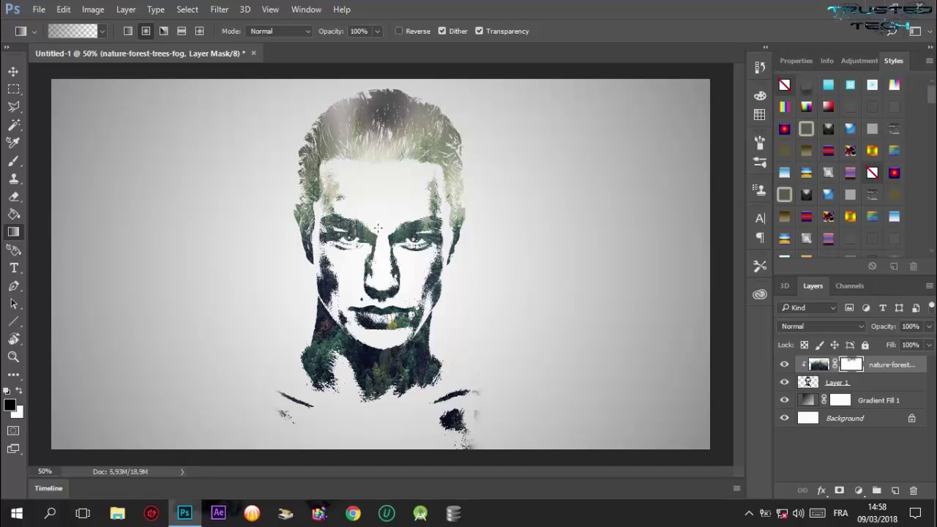
# - Undo the overextended gradients and redraw the mask fade from the hair top downward
pyautogui.moveTo(378, 228); pyautogui.dragTo(378, 127)
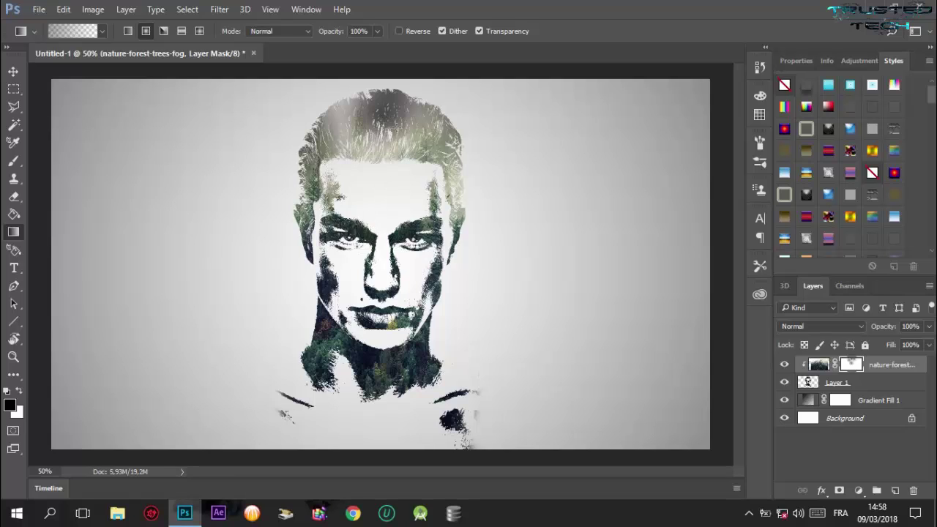
pyautogui.hotkey('ctrl', 'alt', 'z')
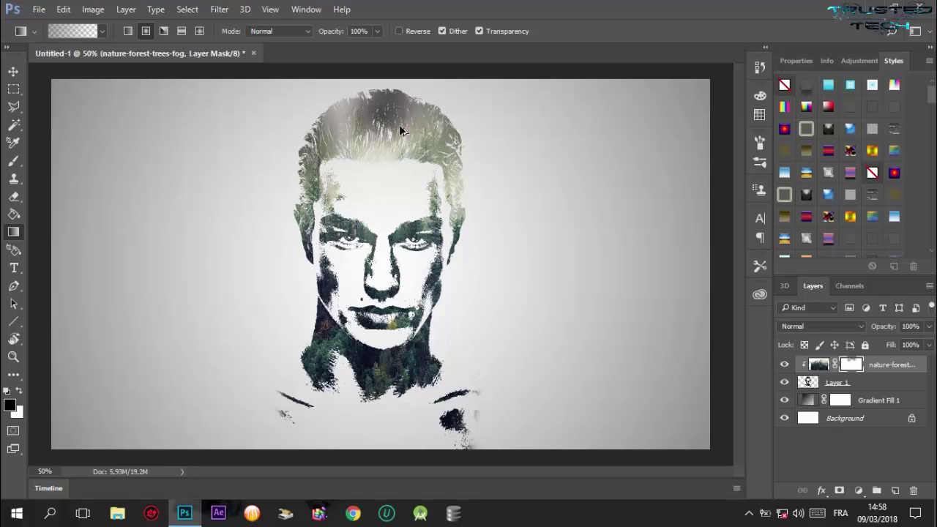
pyautogui.hotkey('ctrl', 'alt', 'z')
pyautogui.hotkey('ctrl', 'alt', 'z')
pyautogui.hotkey('ctrl', 'alt', 'z')
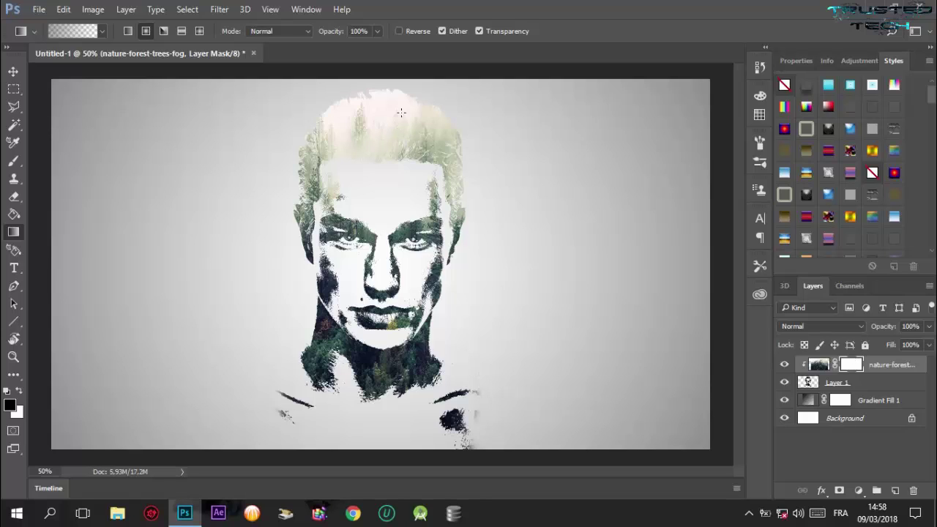
pyautogui.moveTo(388, 79); pyautogui.dragTo(374, 187)
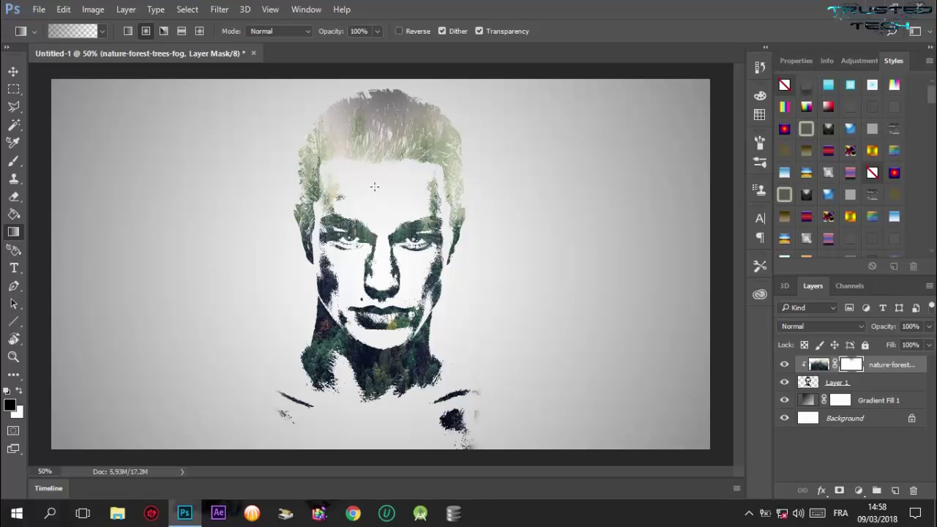
pyautogui.moveTo(393, 117); pyautogui.dragTo(377, 174)
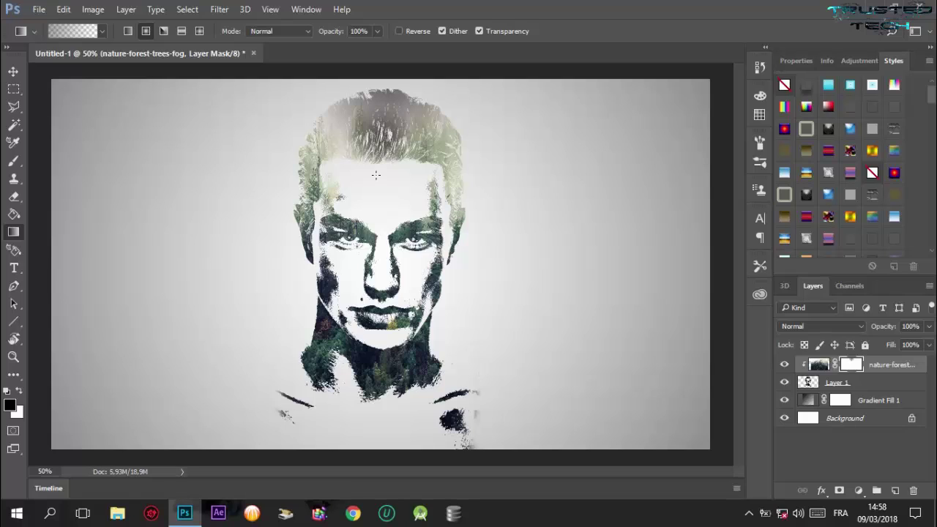
pyautogui.moveTo(330, 110); pyautogui.dragTo(376, 178)
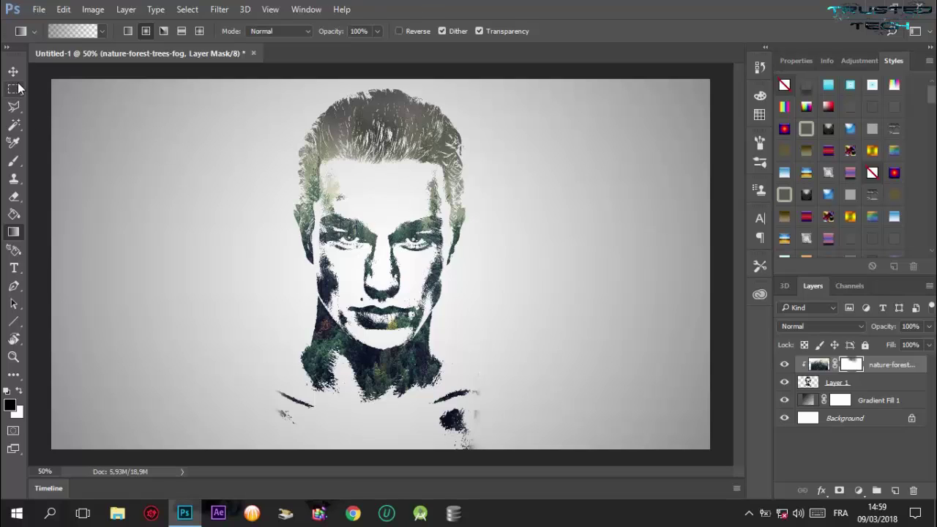
# - Zoom out, drag the forest photo's top edge up to 111.17% height, then zoom back in
pyautogui.click(13, 71)
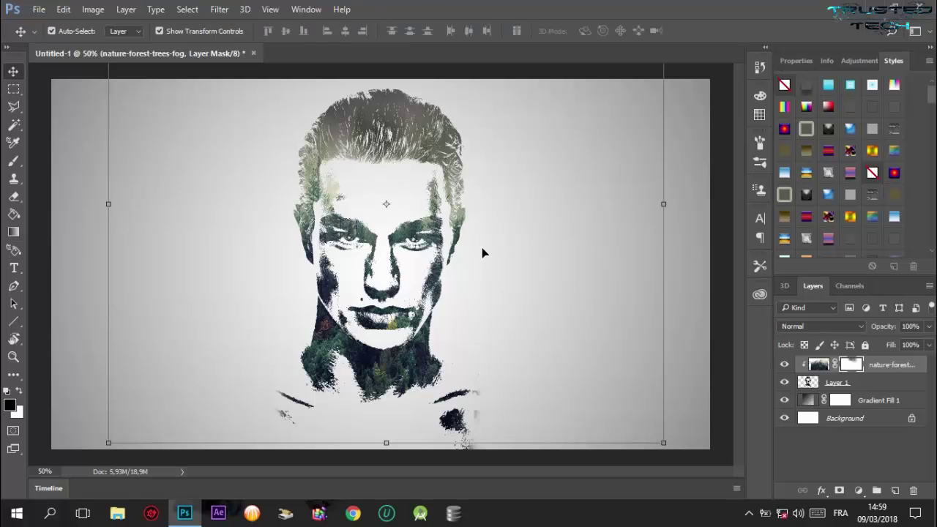
pyautogui.hotkey('ctrl', '-')
pyautogui.hotkey('ctrl', '-')
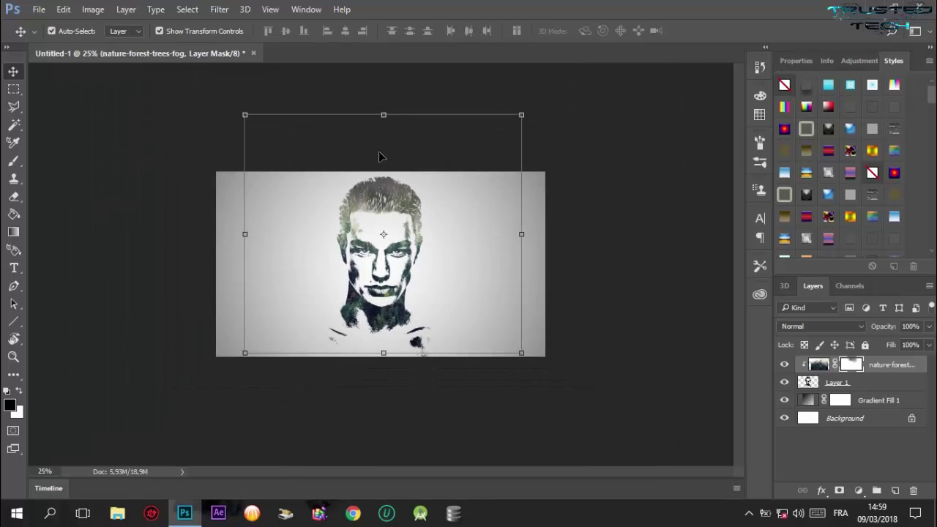
pyautogui.moveTo(384, 115); pyautogui.dragTo(387, 82)
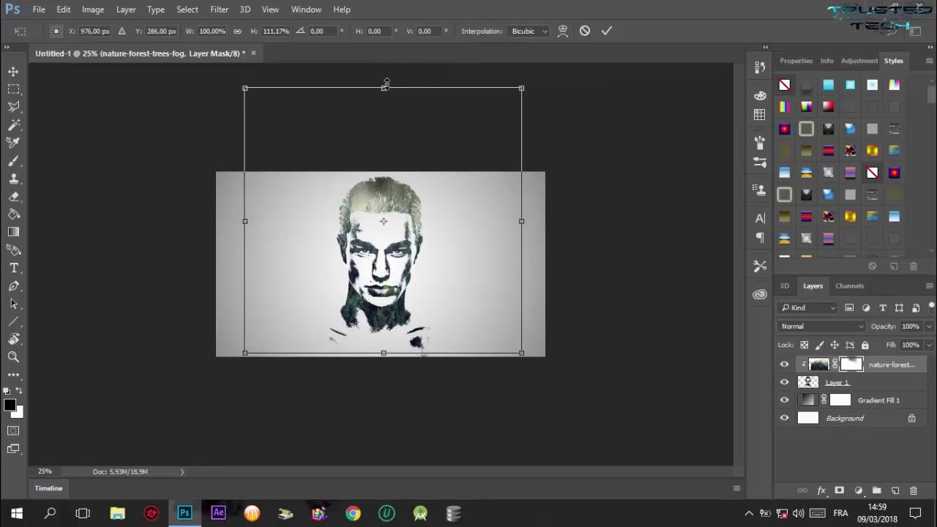
pyautogui.click(601, 36)
pyautogui.hotkey('ctrl', '+')
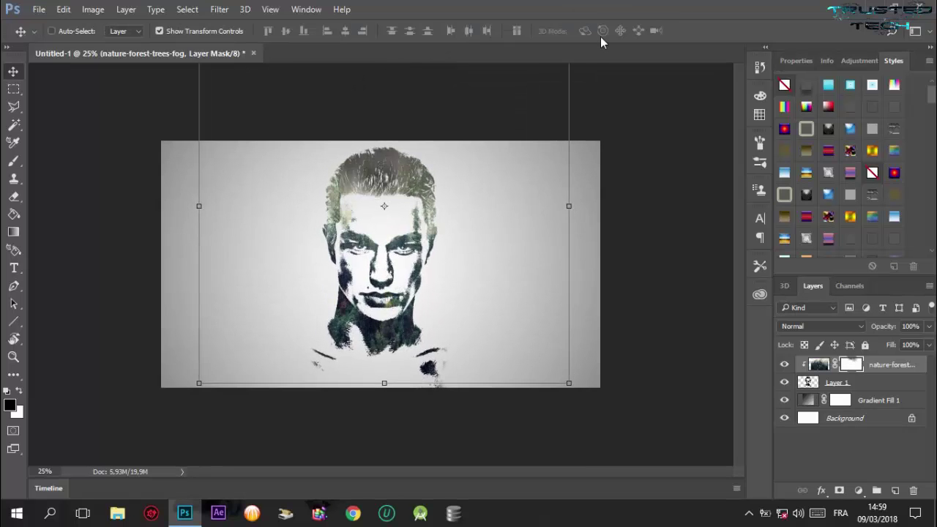
pyautogui.hotkey('ctrl', '+')
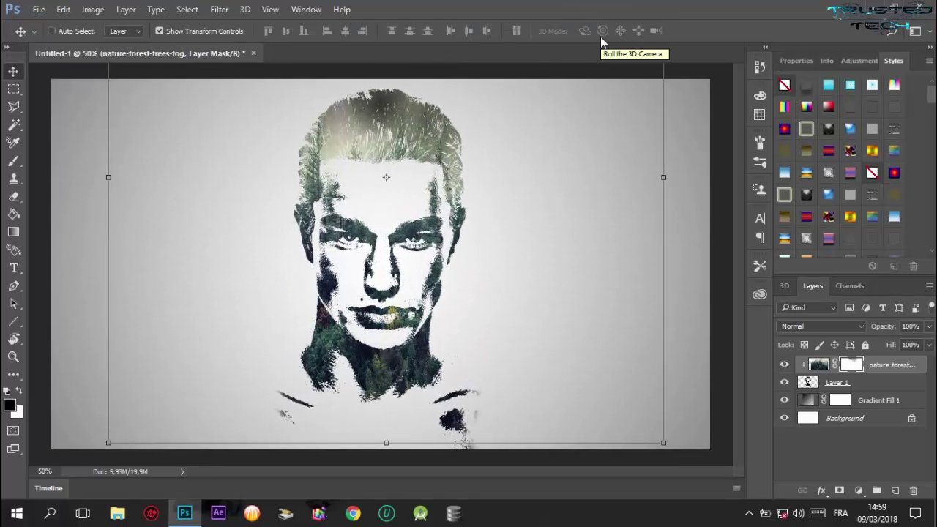
pyautogui.press('ctrl')
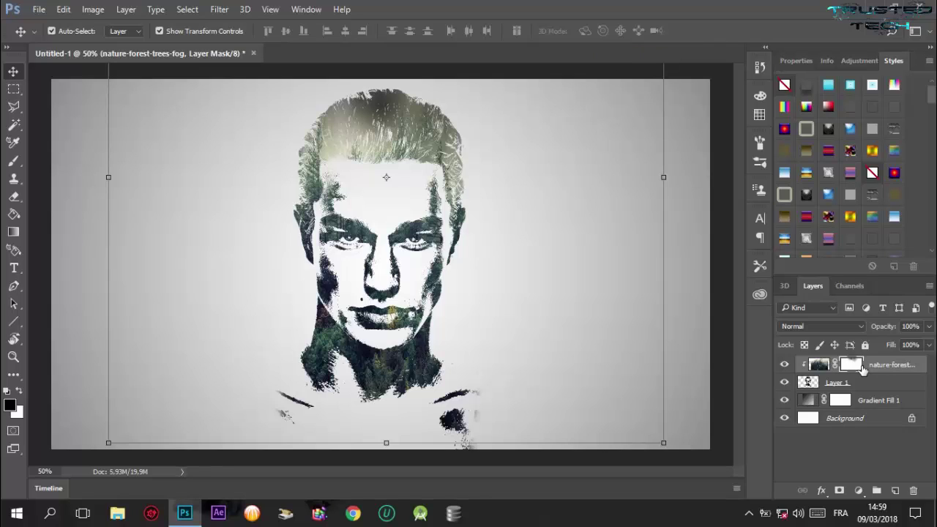
# - Delete the forest photo's layer mask using its thumbnail's context menu
pyautogui.rightClick(854, 369)
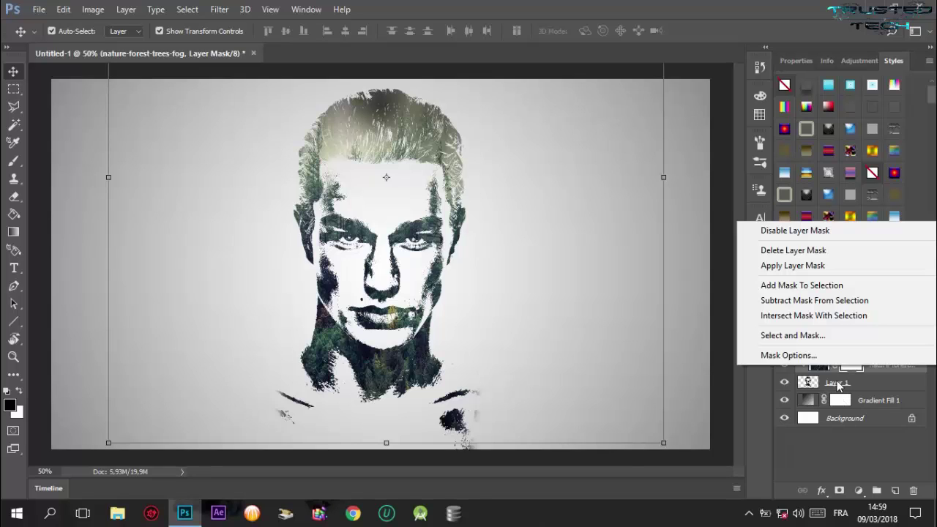
pyautogui.click(865, 443)
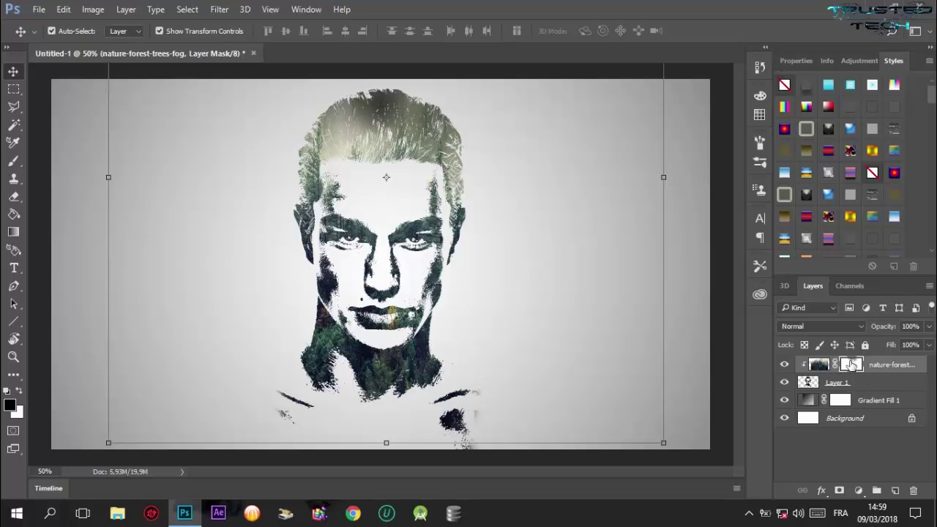
pyautogui.rightClick(851, 363)
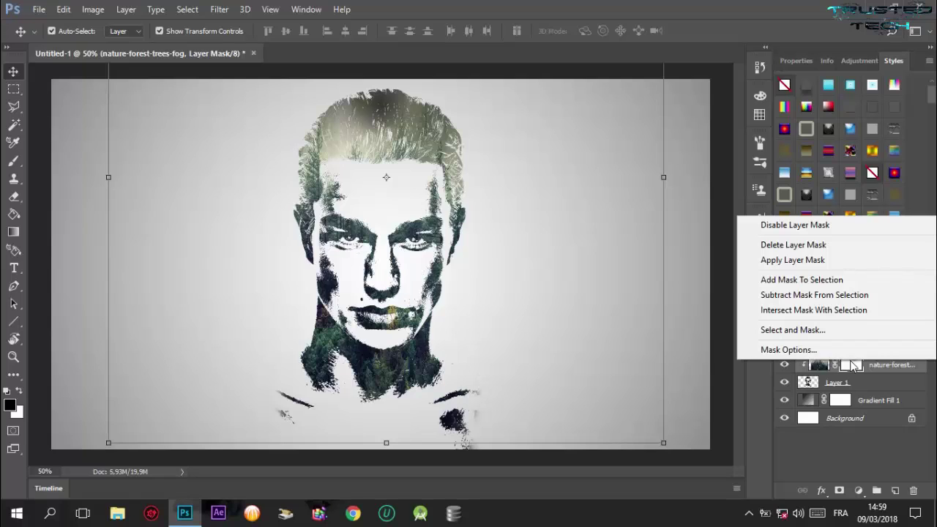
pyautogui.click(804, 246)
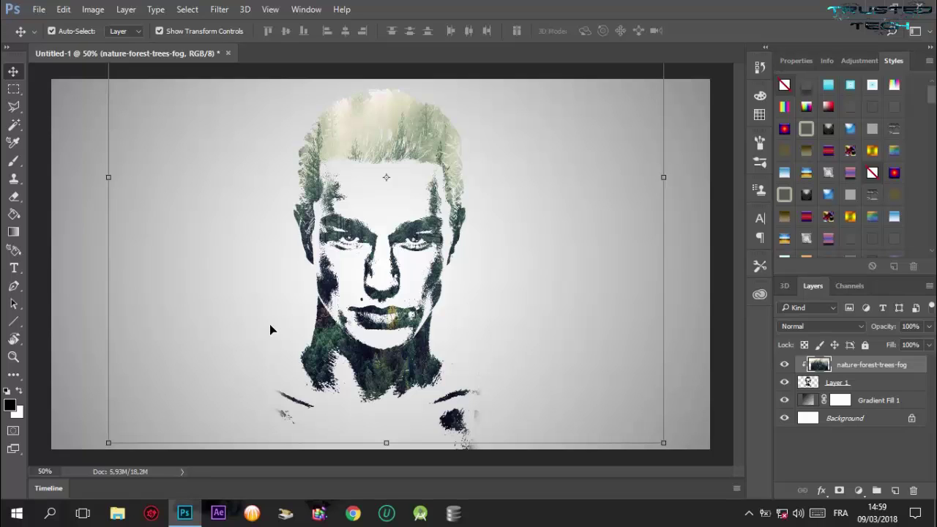
# - Select the Gradient Fill 1 layer, close the File menu unused, and show the system tray icons
pyautogui.click(59, 199)
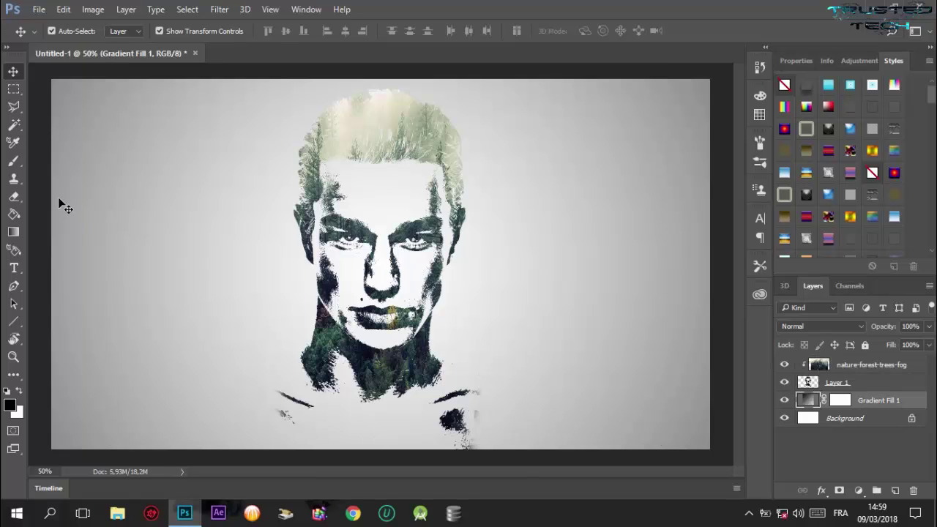
pyautogui.click(33, 9)
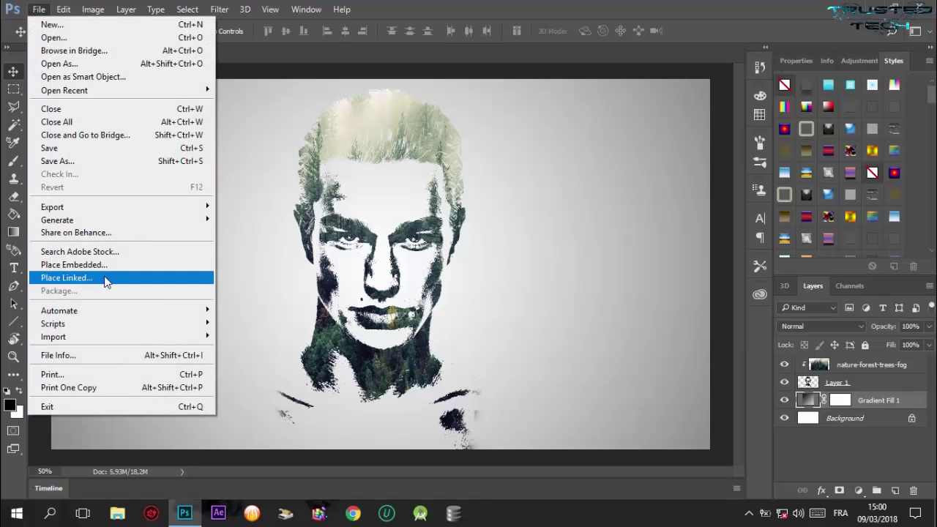
pyautogui.click(317, 262)
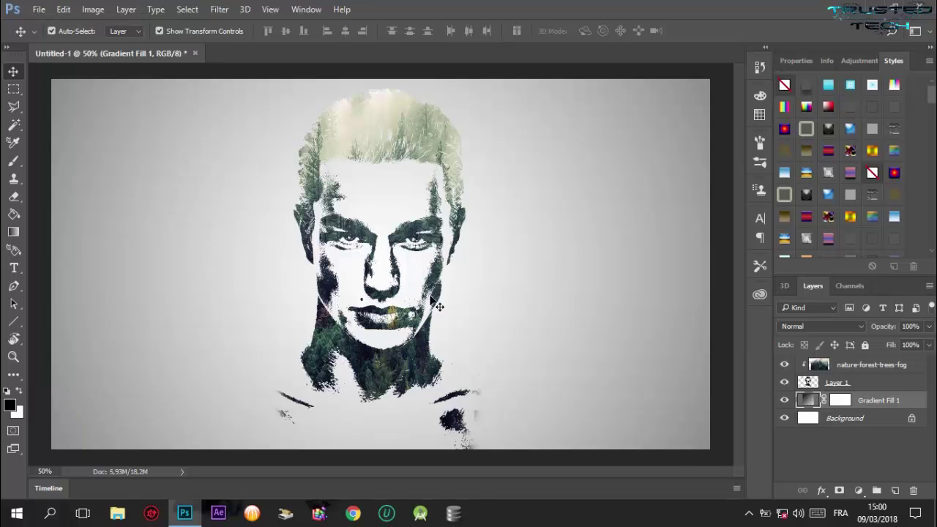
pyautogui.click(752, 515)
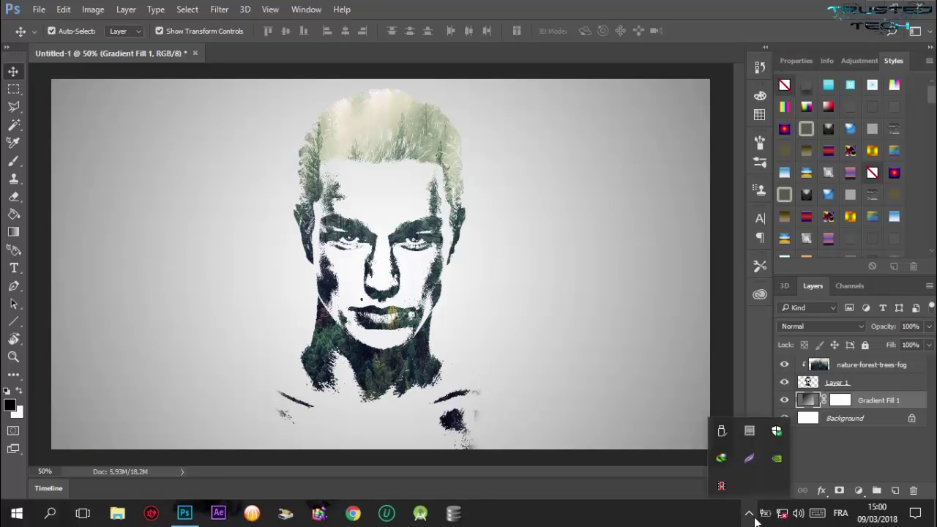